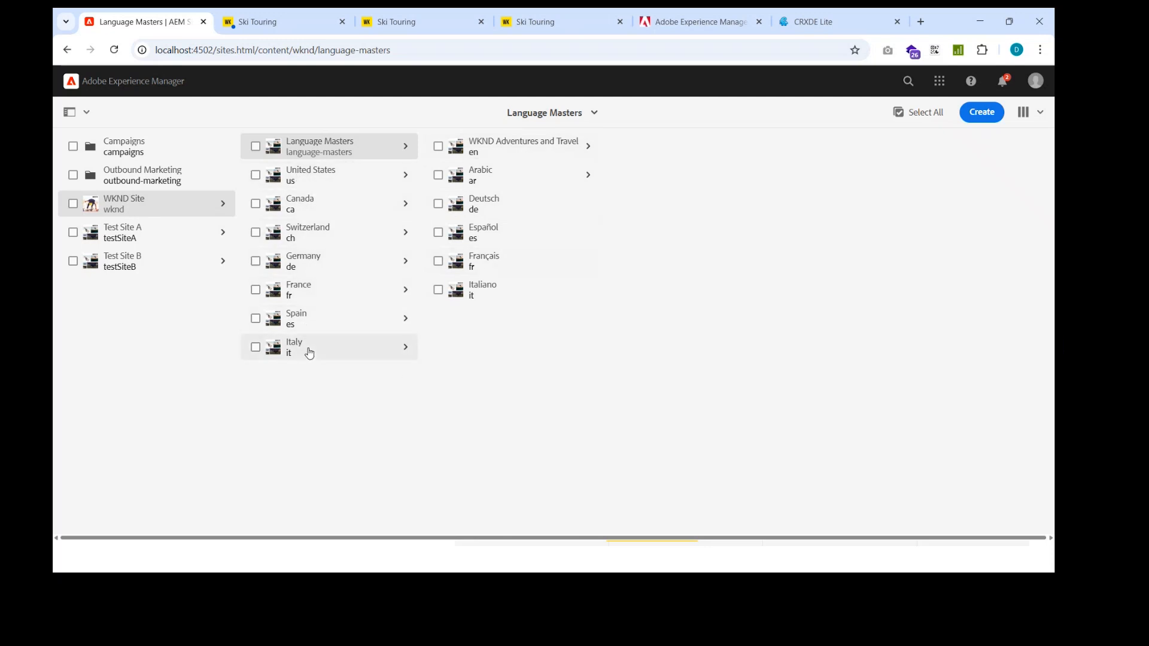
Step: Force-delete the Italy page under WKND Site, keeping the option to archive pages before deletion
click(328, 345)
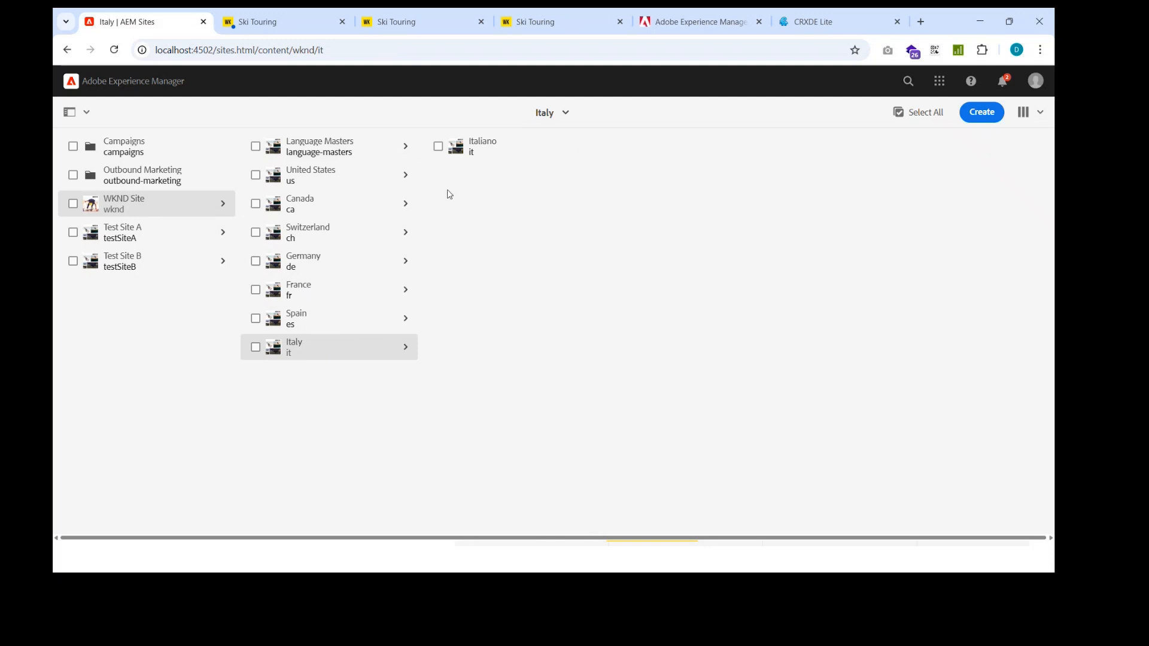
click(255, 348)
click(343, 156)
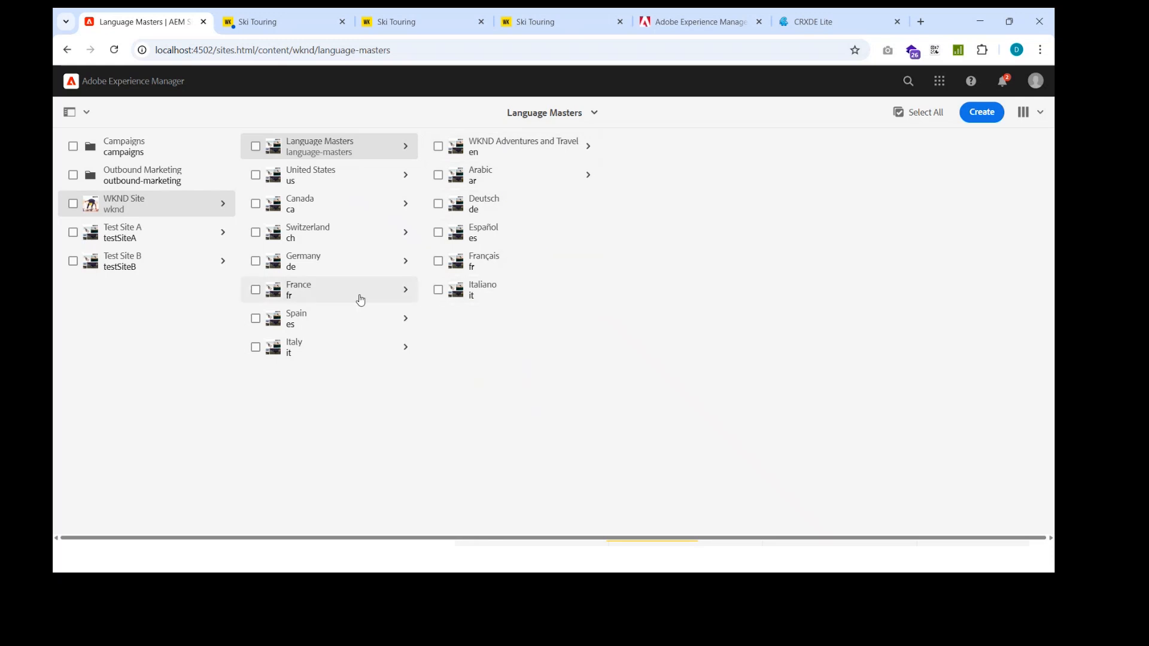
click(255, 352)
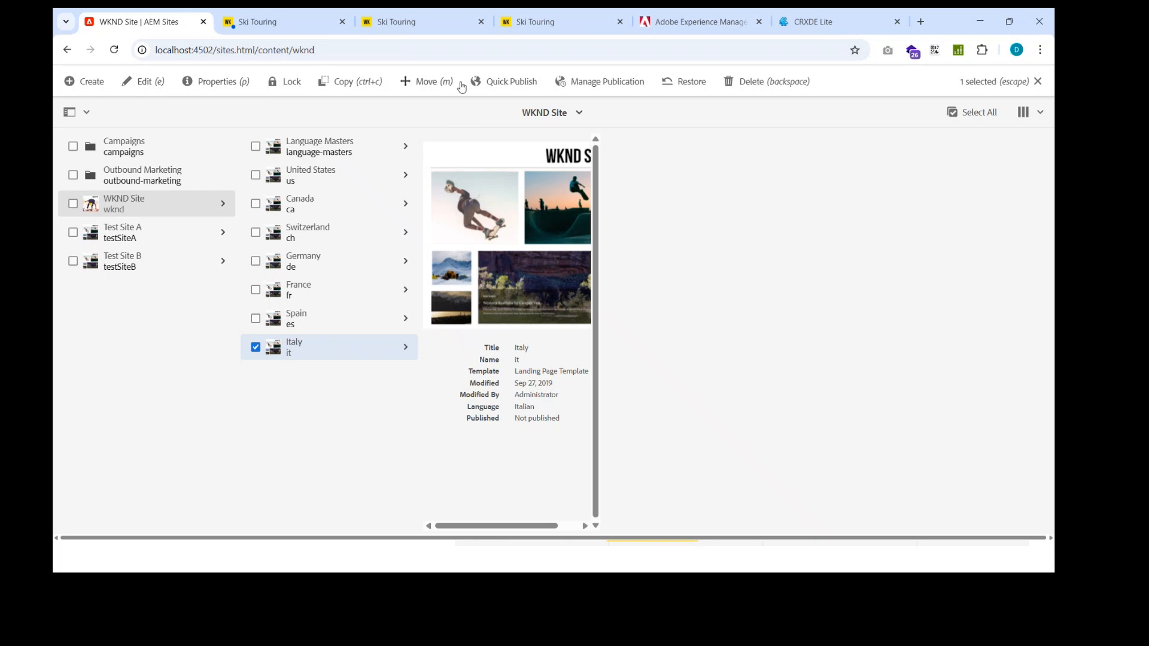
click(769, 82)
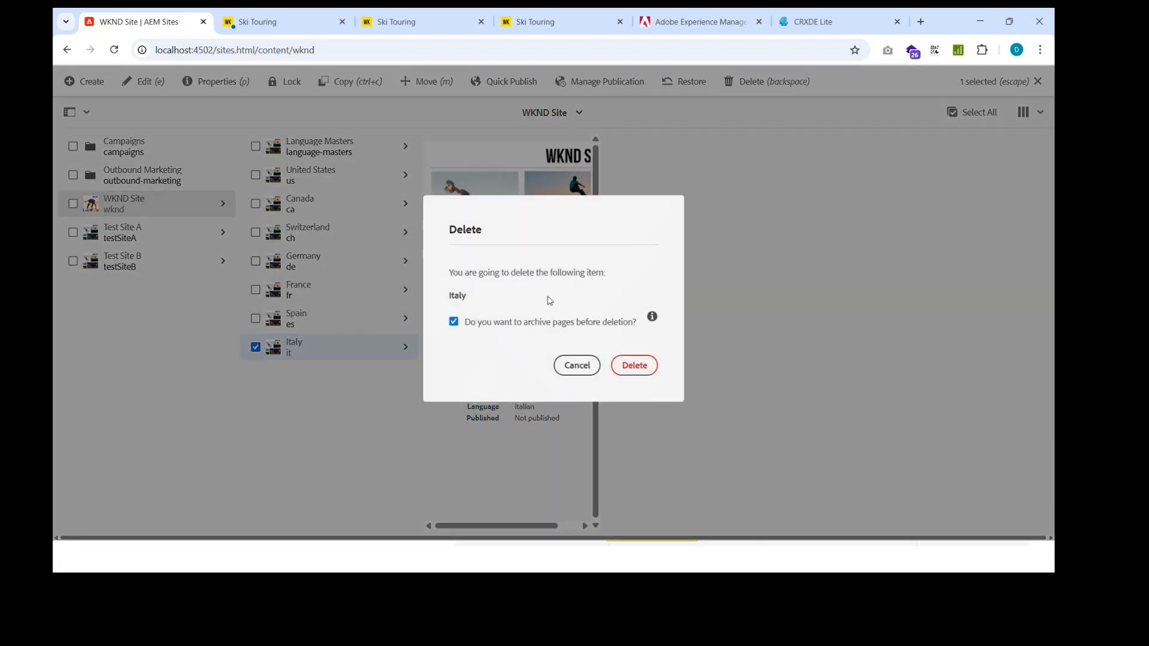
click(627, 368)
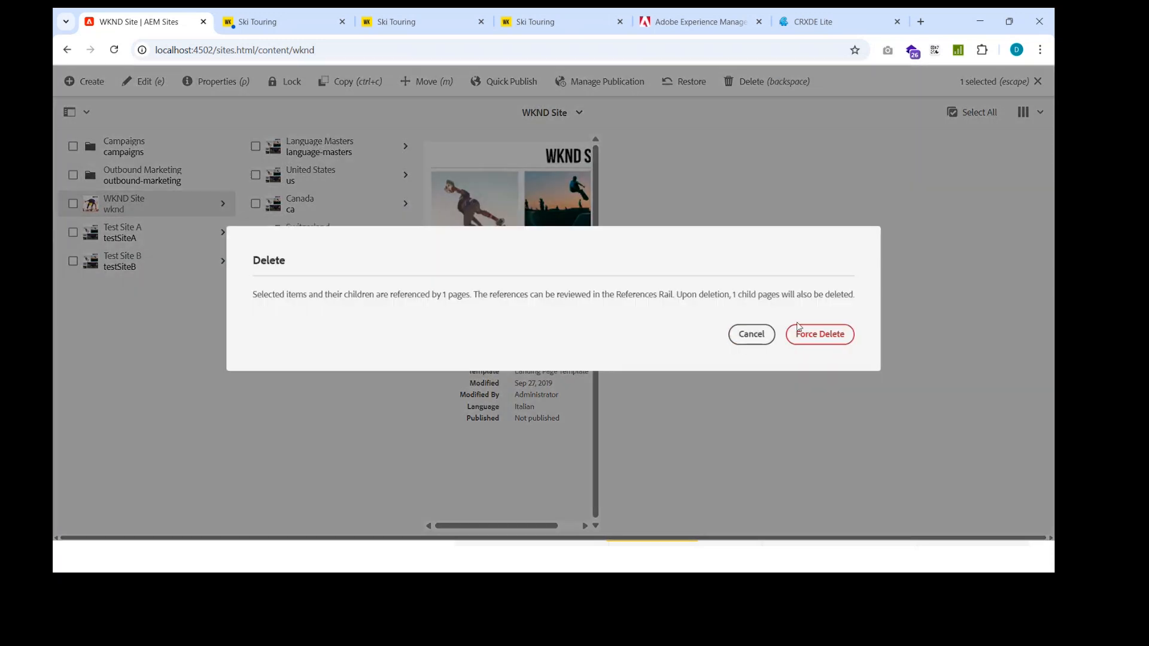
click(809, 337)
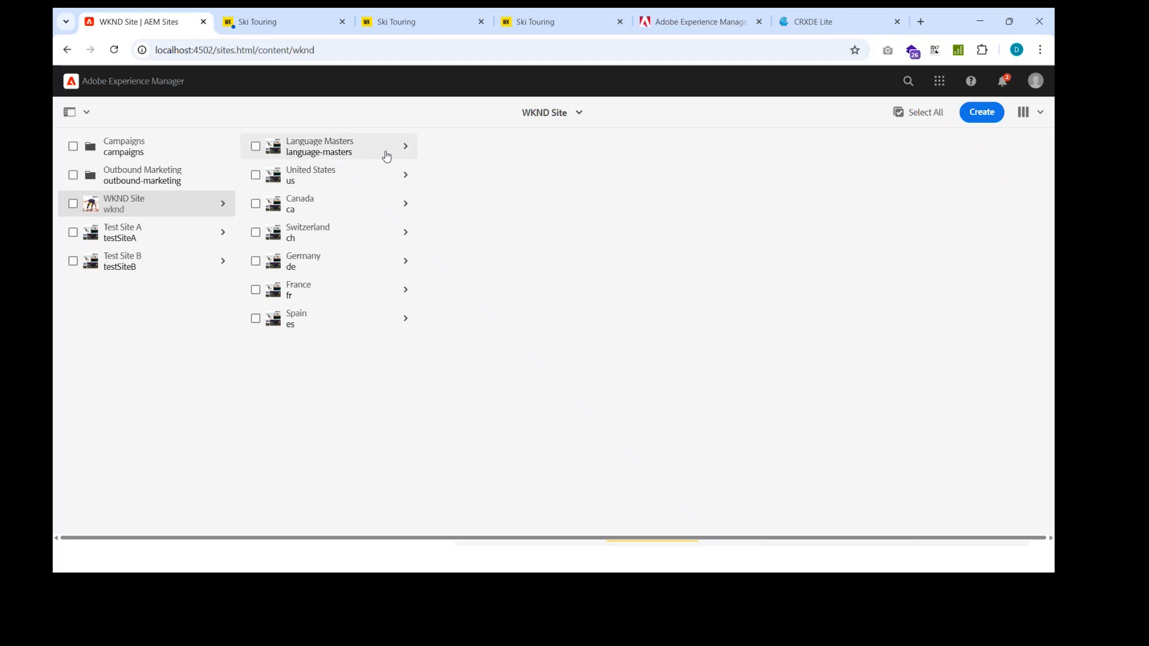
Step: Force-delete the Arabic page under Language Masters together with its child pages, archiving them before deletion
click(385, 154)
click(435, 181)
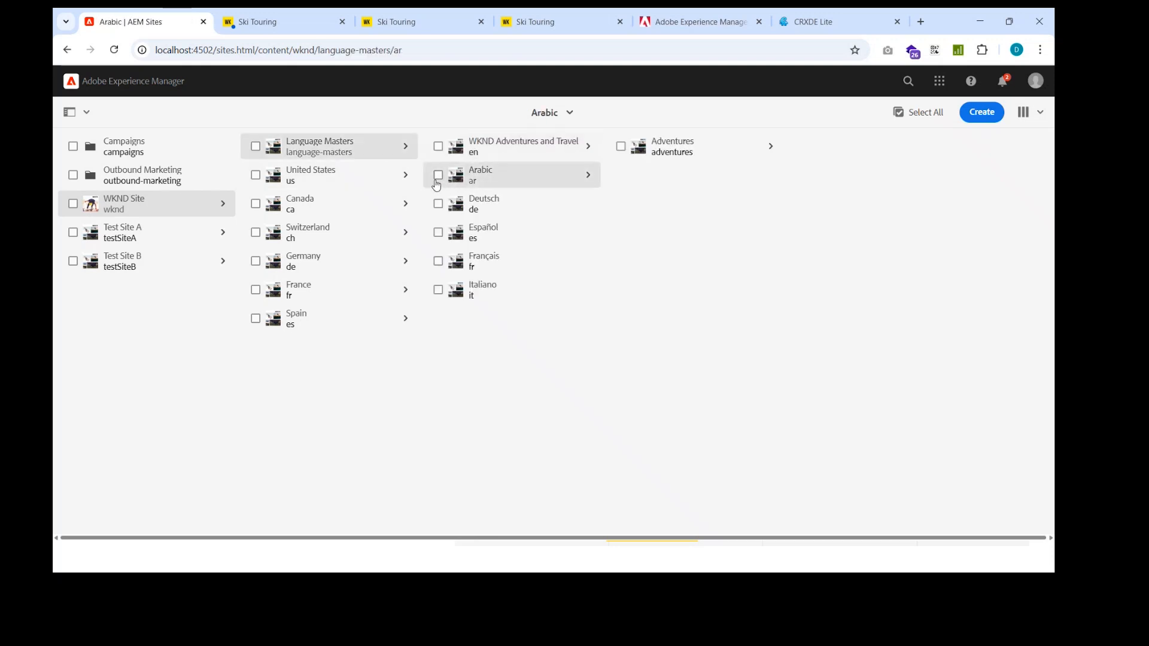
click(435, 179)
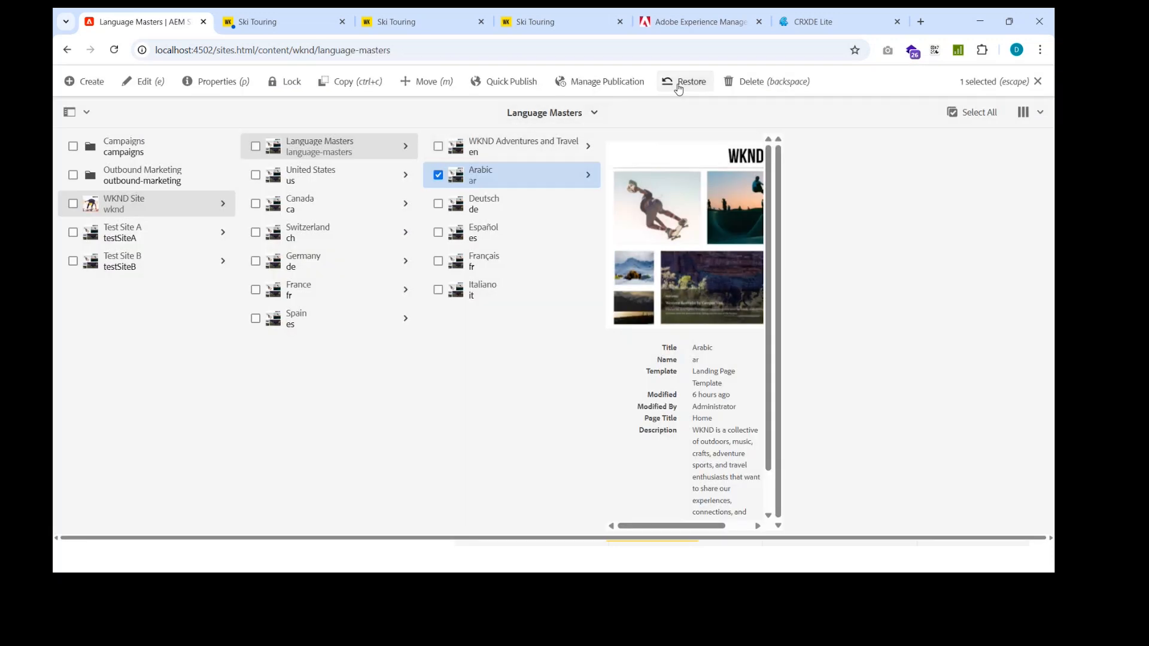
click(745, 82)
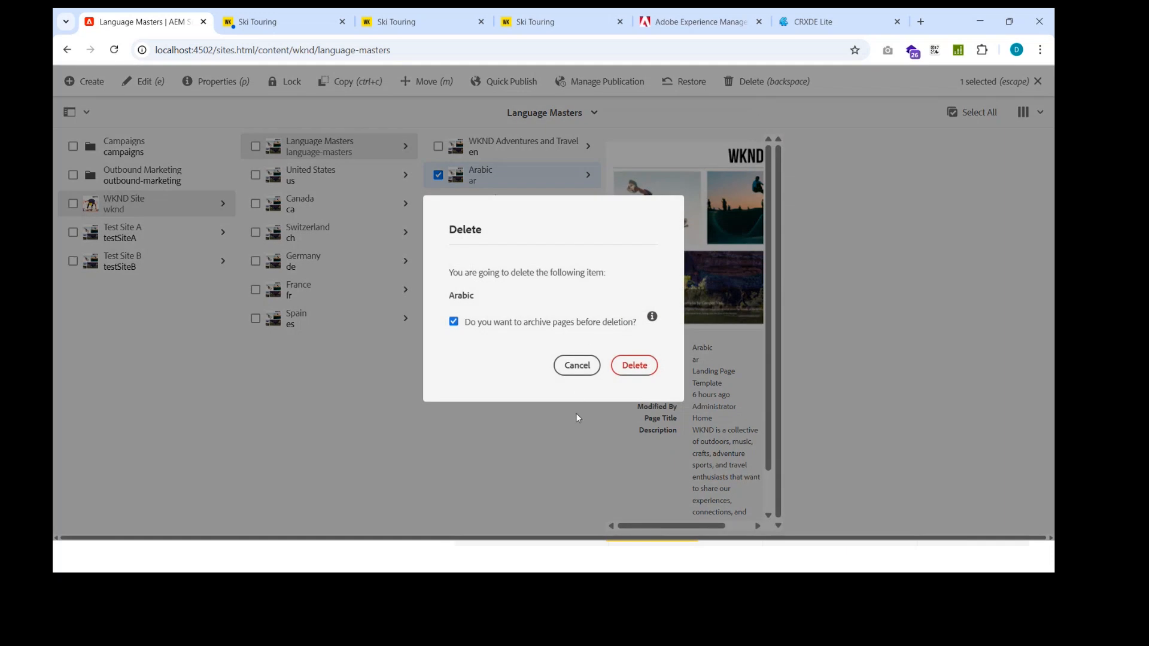
click(633, 376)
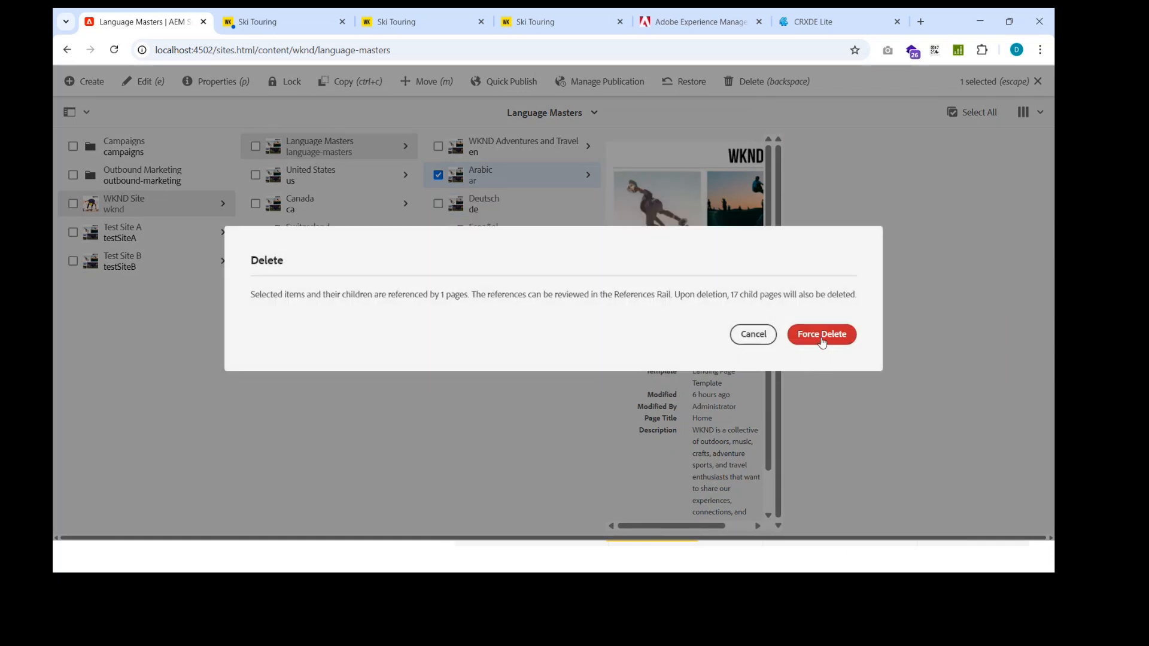
click(823, 334)
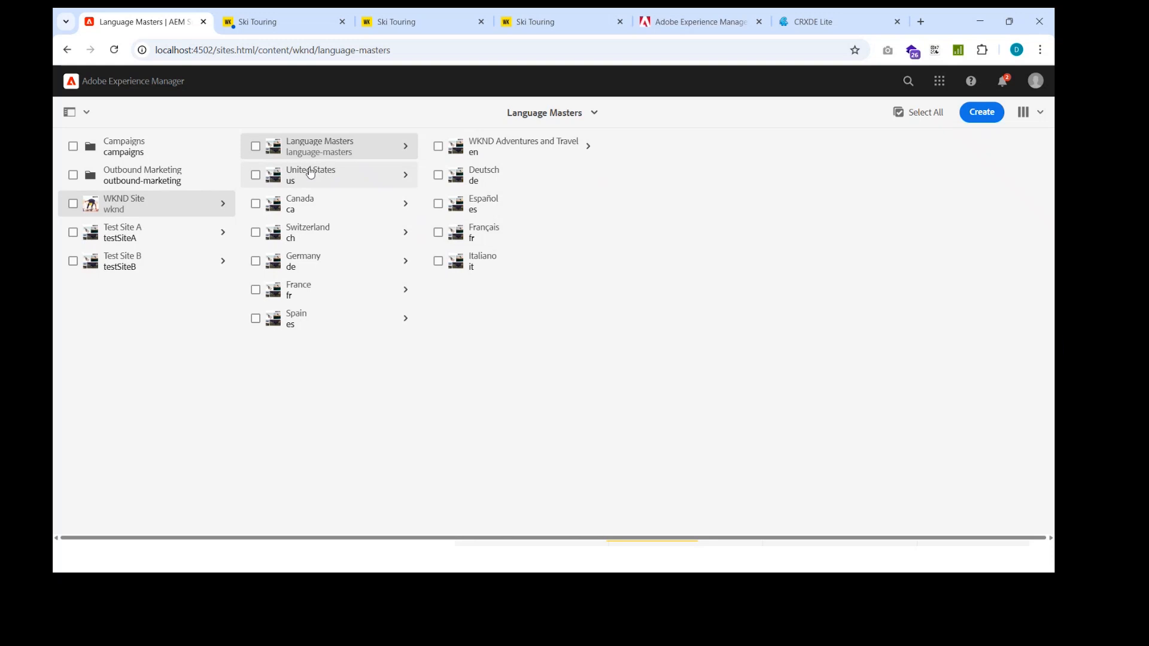
Step: Look through the Spain and United States branches of WKND Site and the languages under Language Masters
click(302, 329)
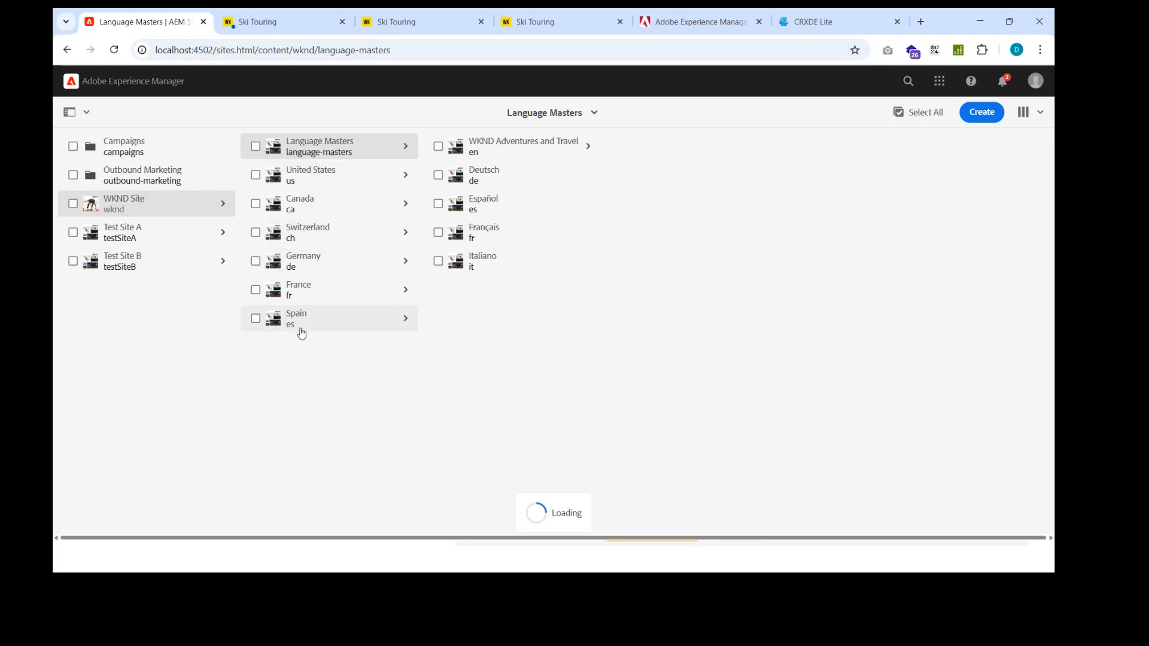
click(340, 180)
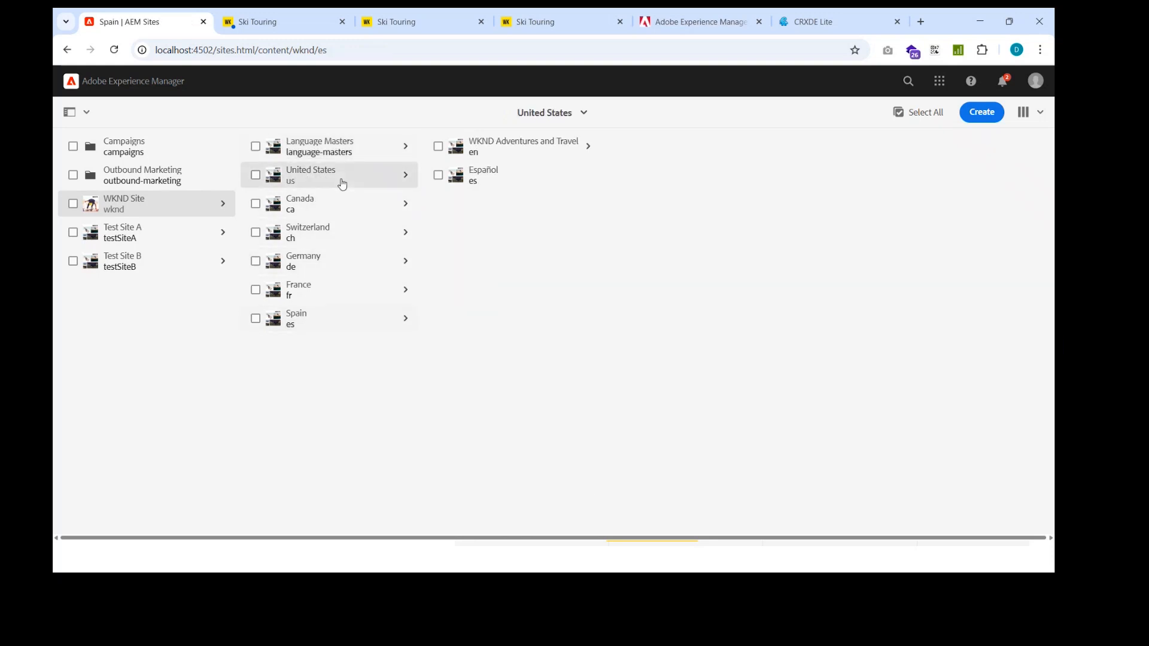
click(365, 151)
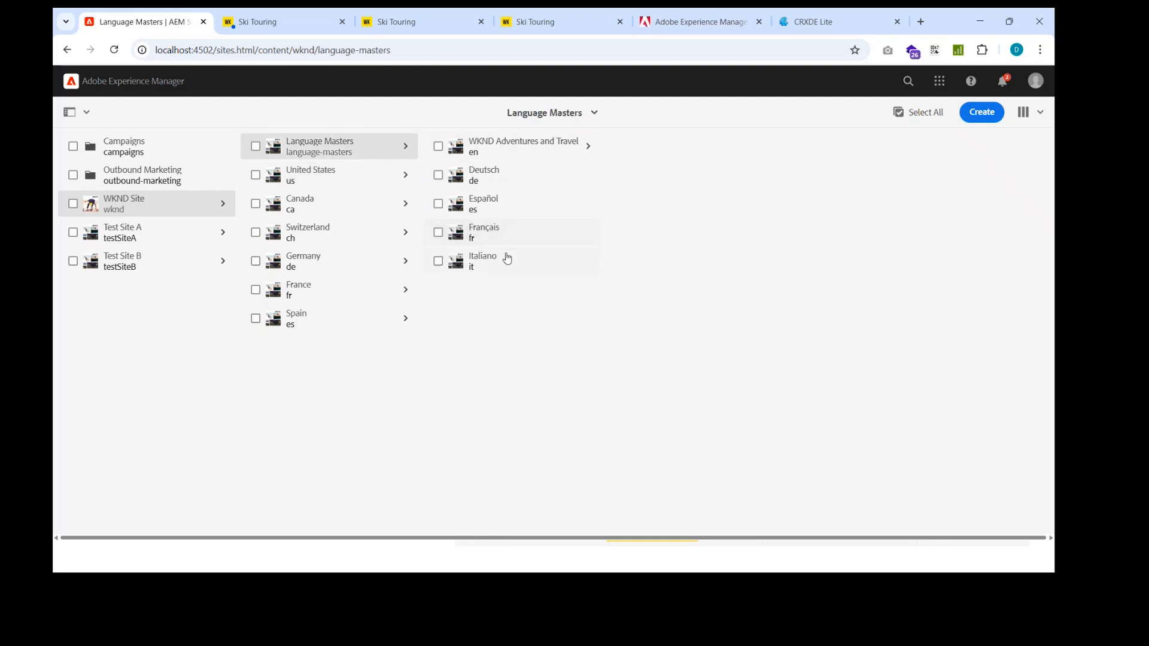
Step: Start a language copy with the Magazine and Adventures pages from the English language master as its sources
click(983, 119)
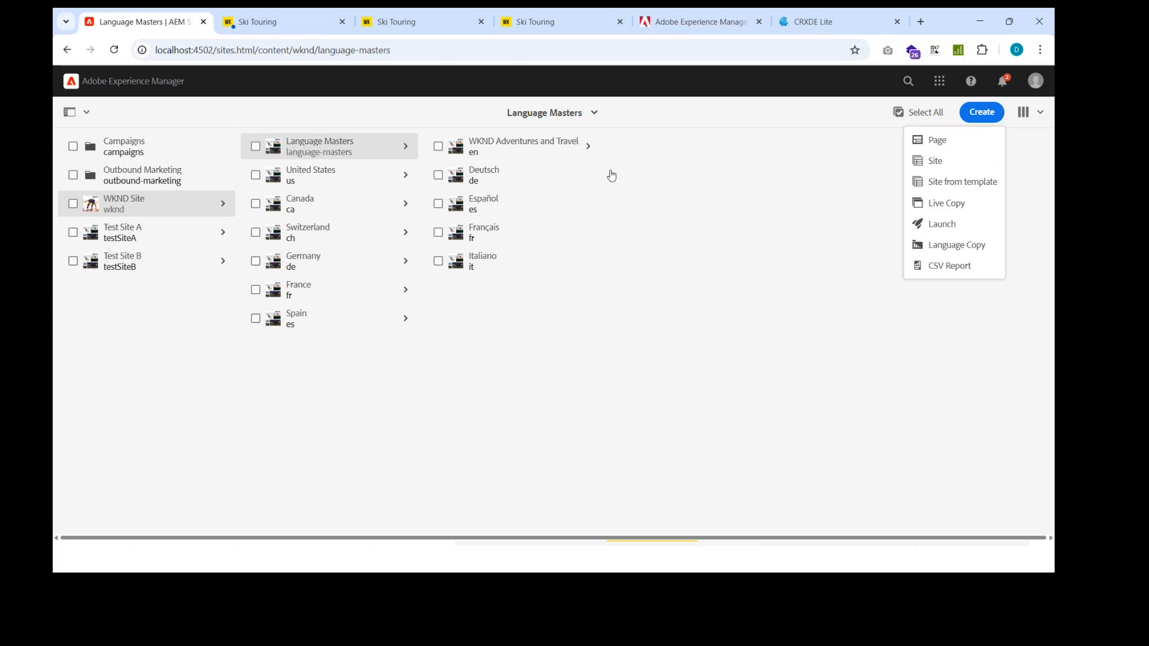
click(979, 250)
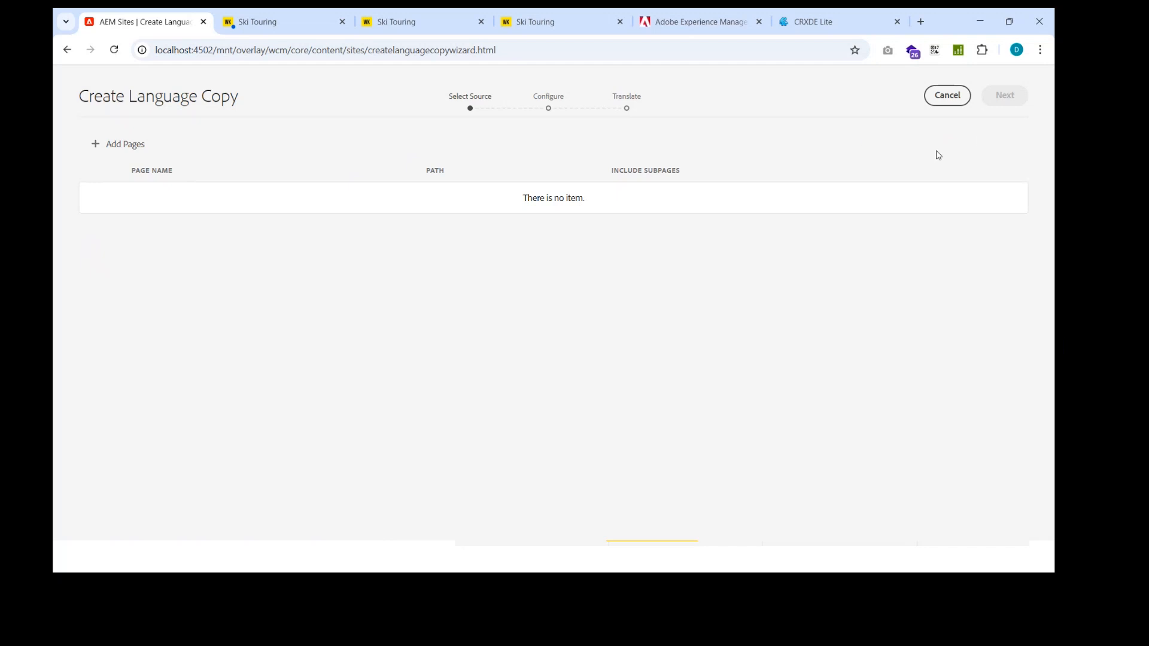
click(110, 150)
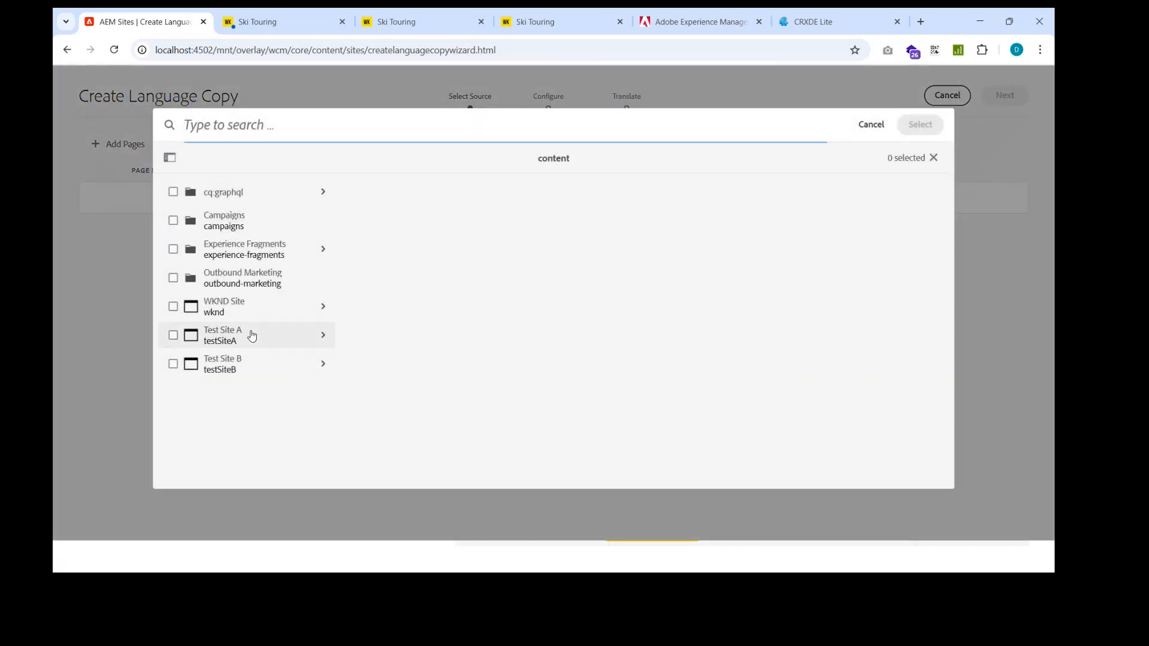
click(272, 311)
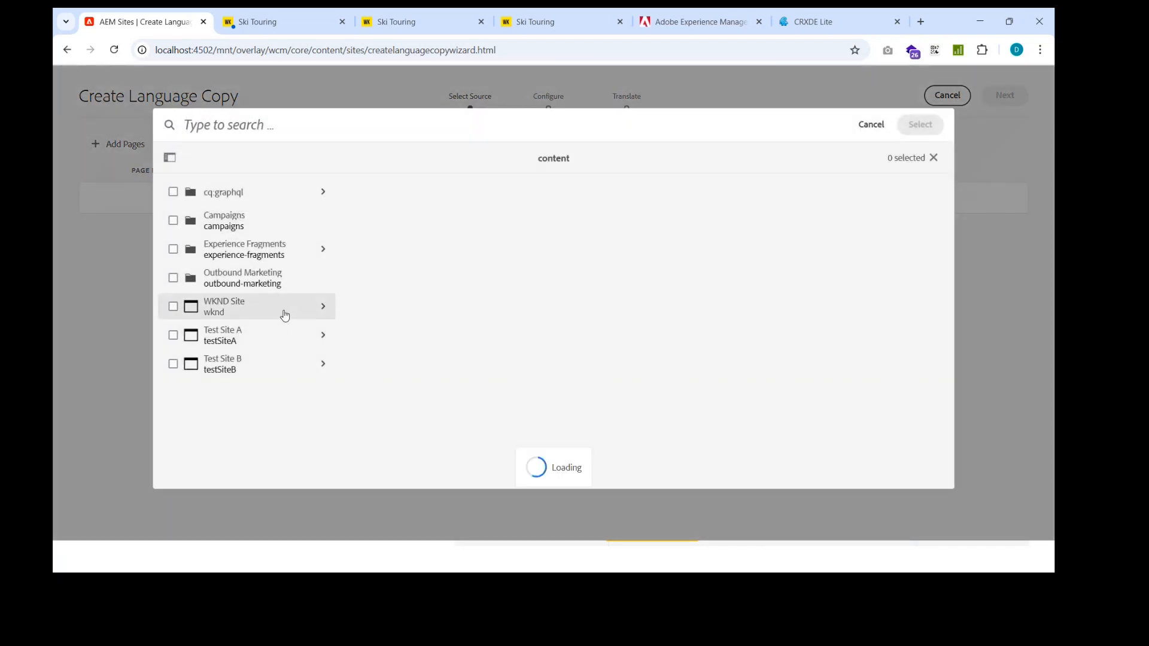
click(436, 193)
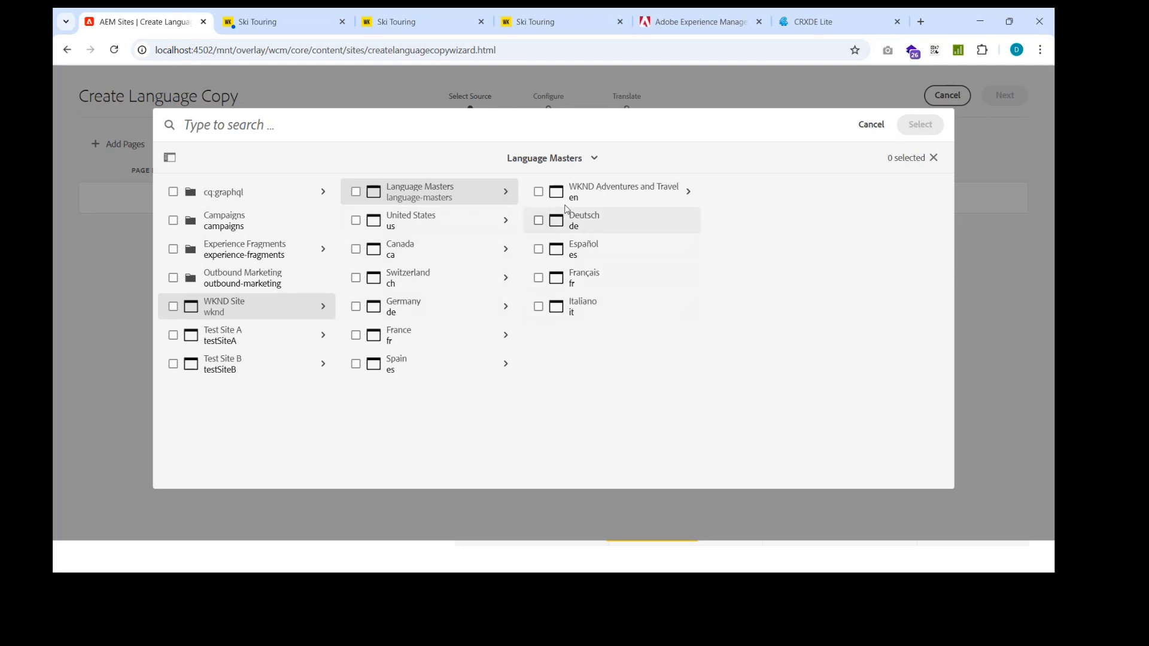
click(593, 193)
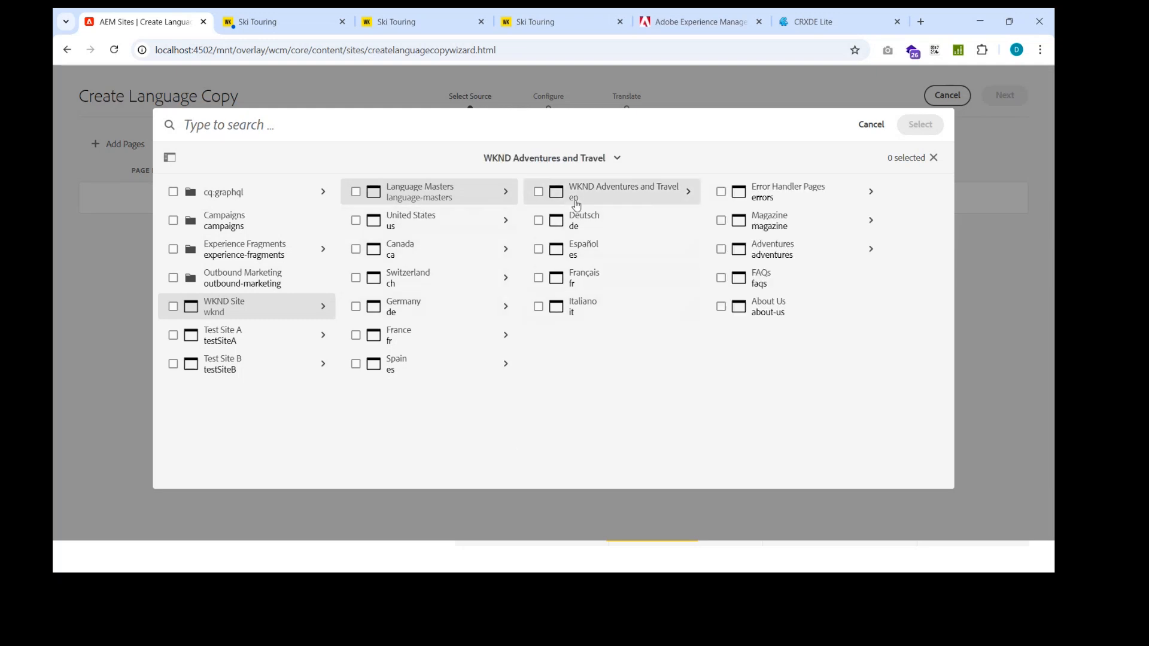
click(722, 250)
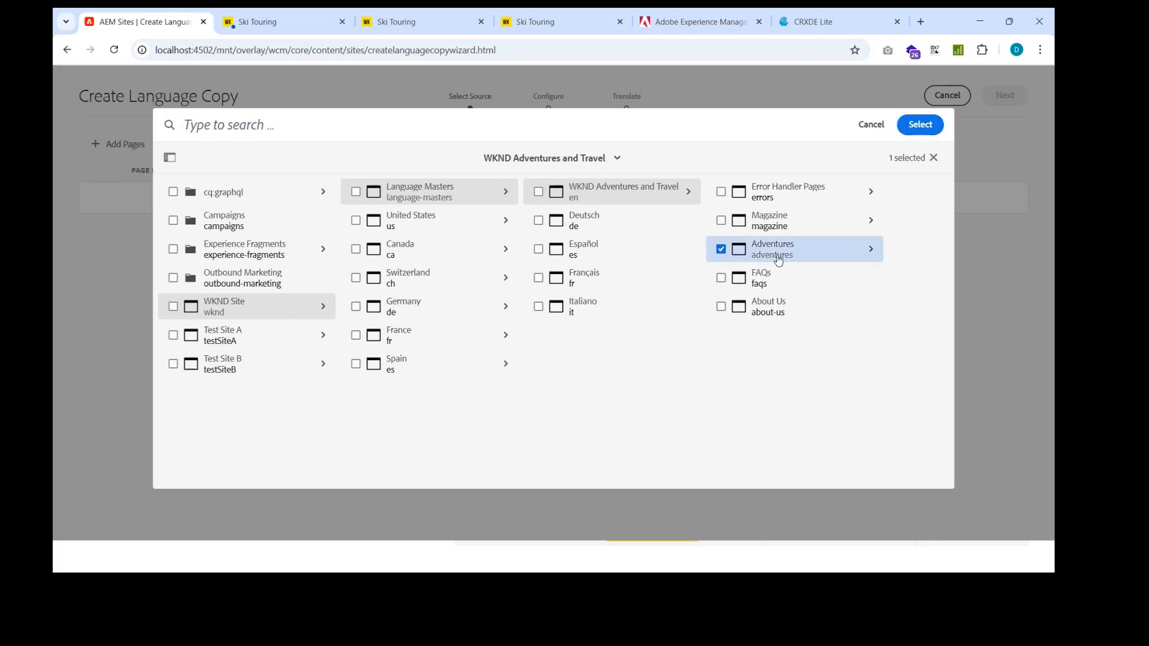
click(720, 221)
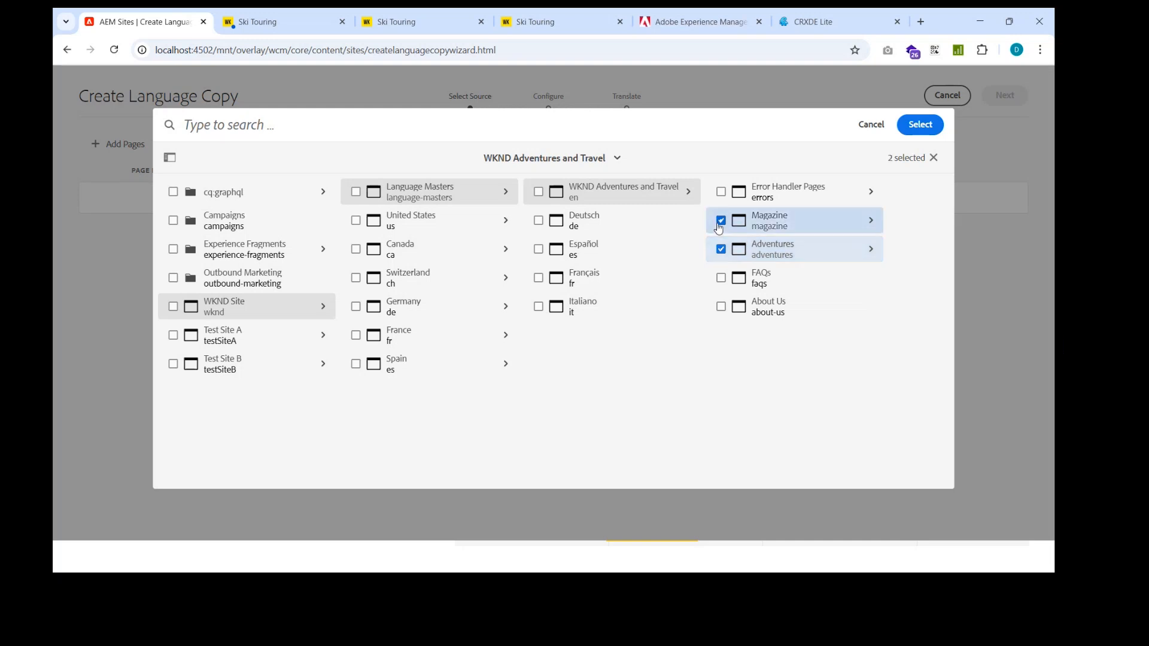
click(909, 126)
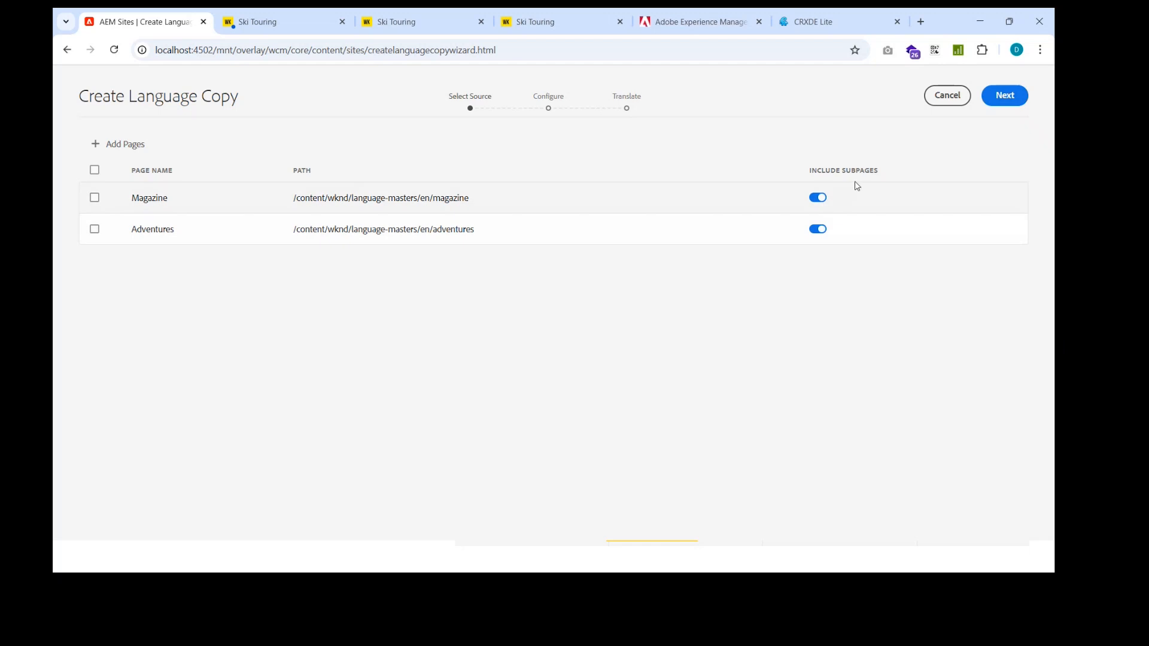
click(1006, 99)
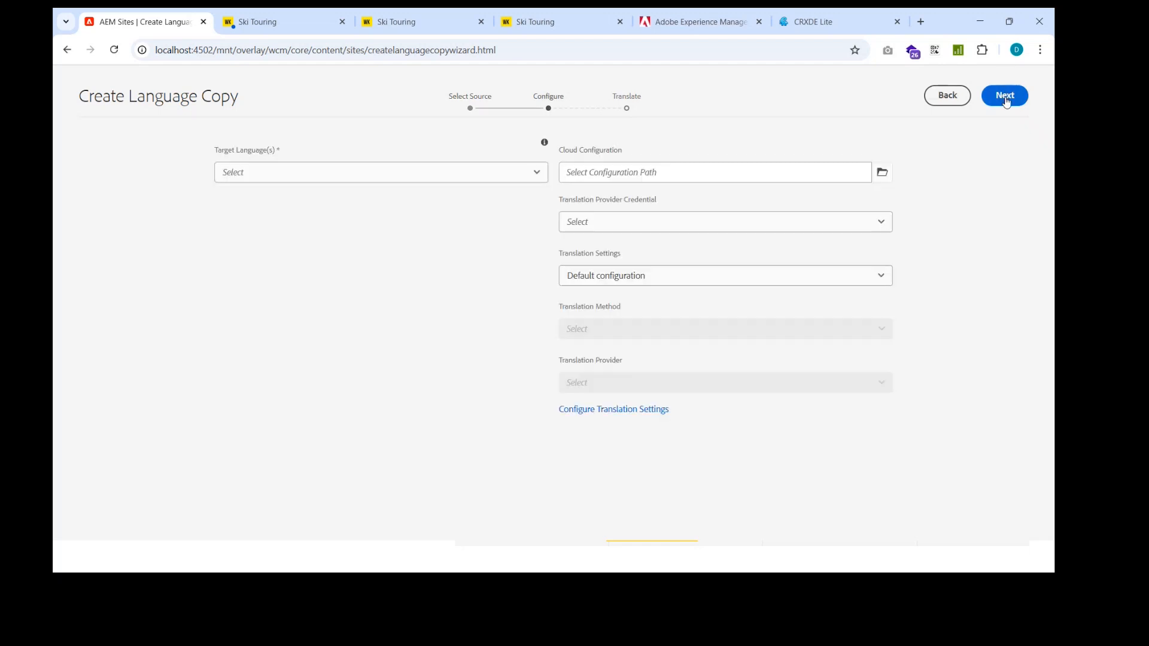
Step: Set the language copy's target language to Arabic (ar) and proceed to the translation project settings
click(340, 172)
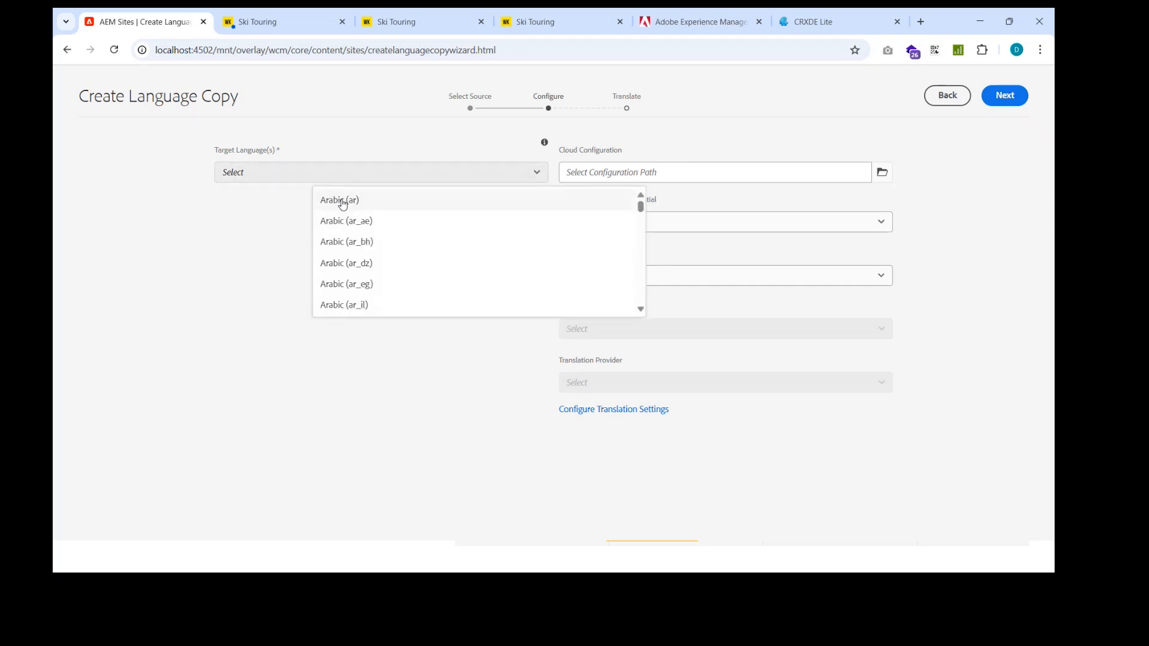
click(343, 204)
click(197, 297)
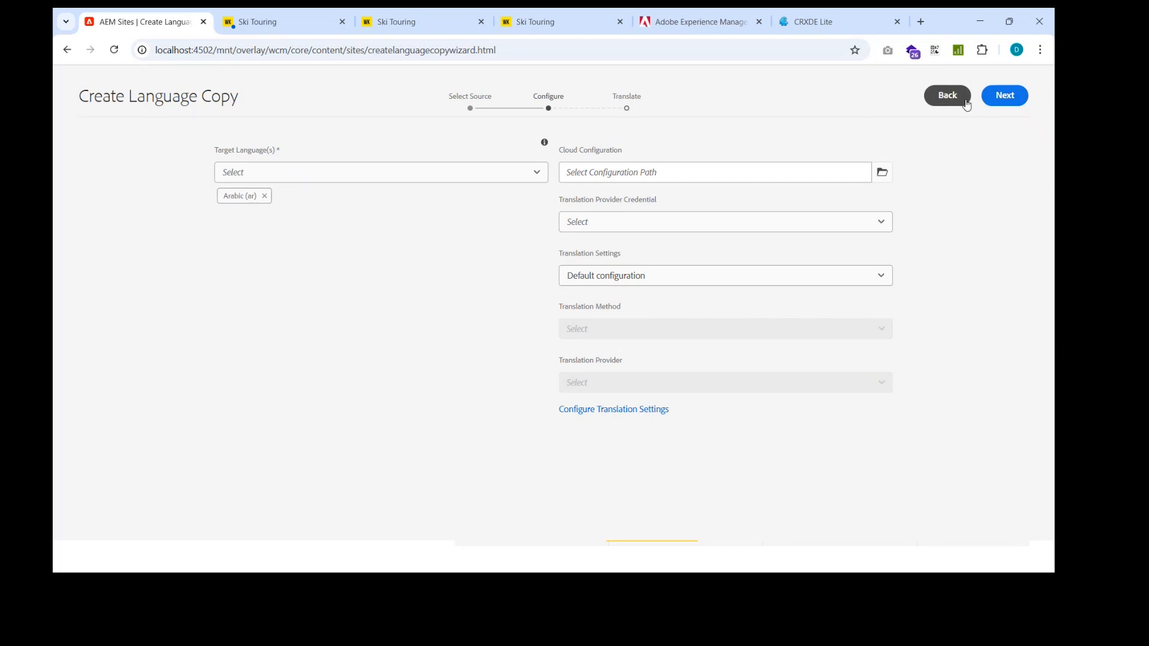
click(995, 101)
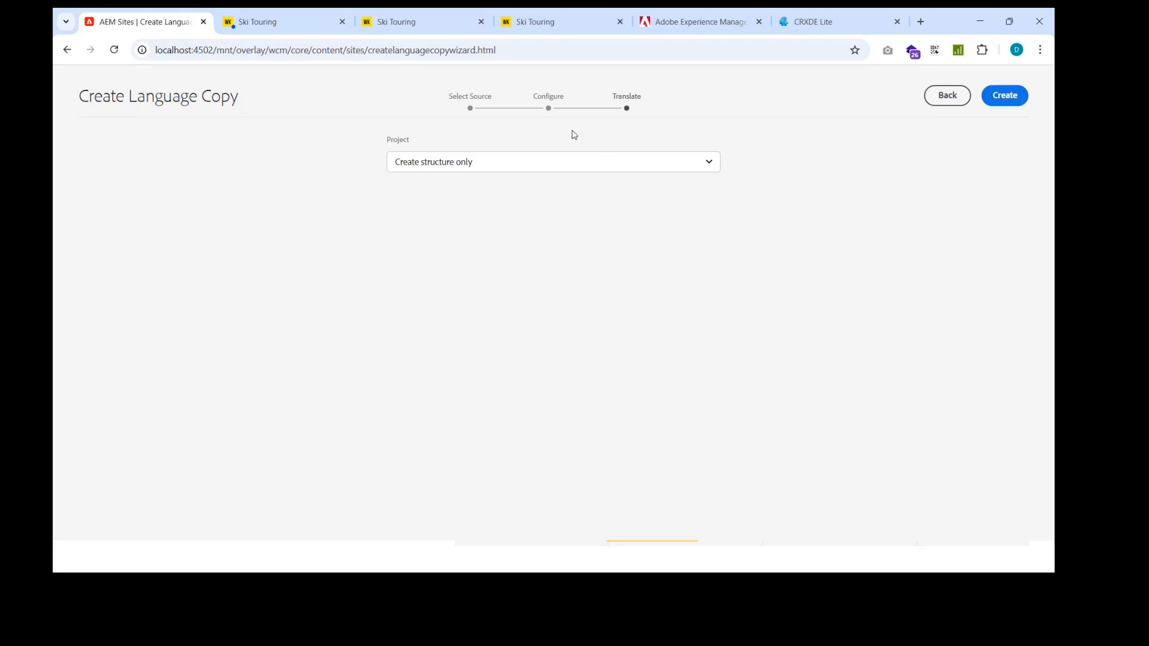
Step: Create the language copy with the project option "Create structure only" and return to the sites overview
click(599, 168)
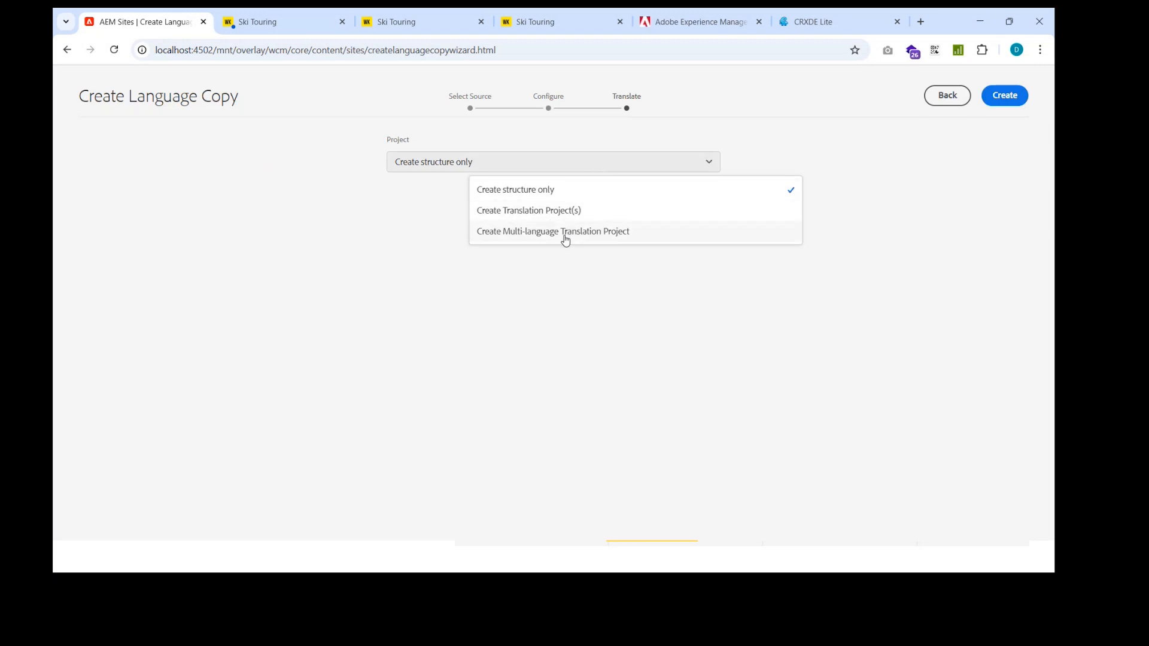
click(509, 197)
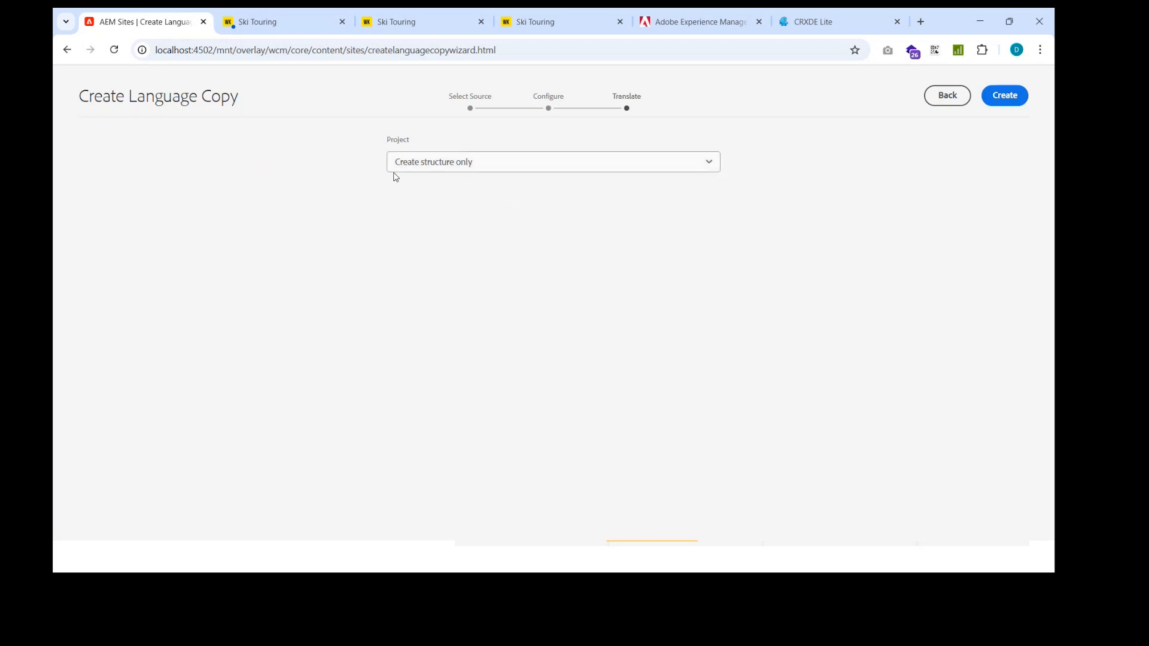
click(998, 102)
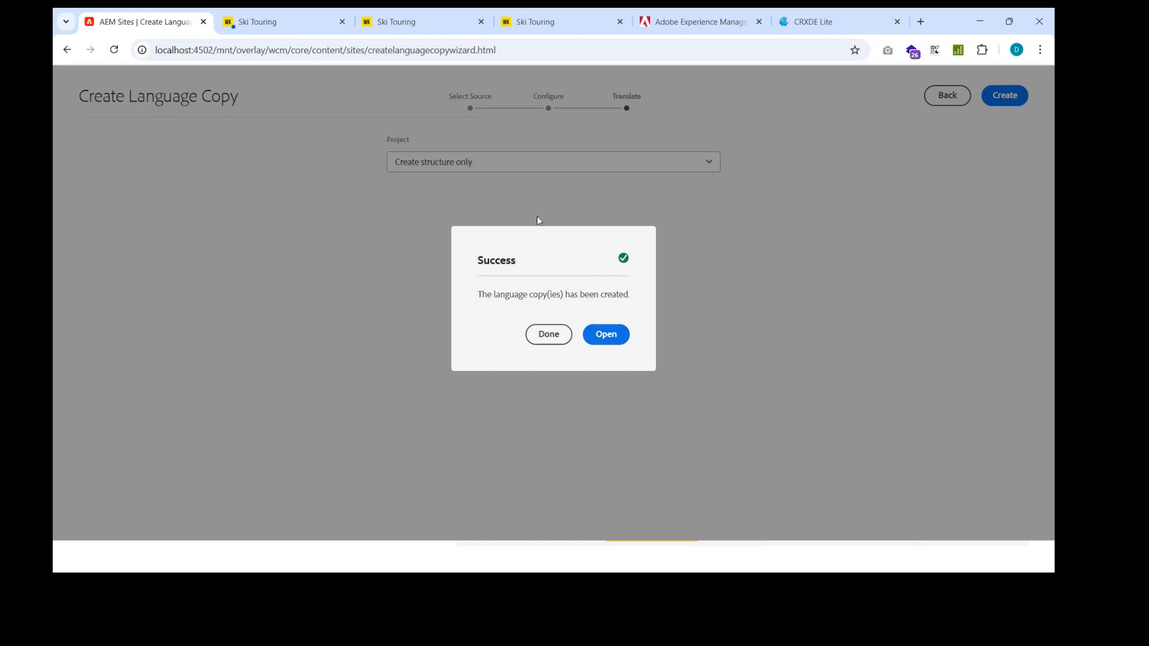
click(549, 335)
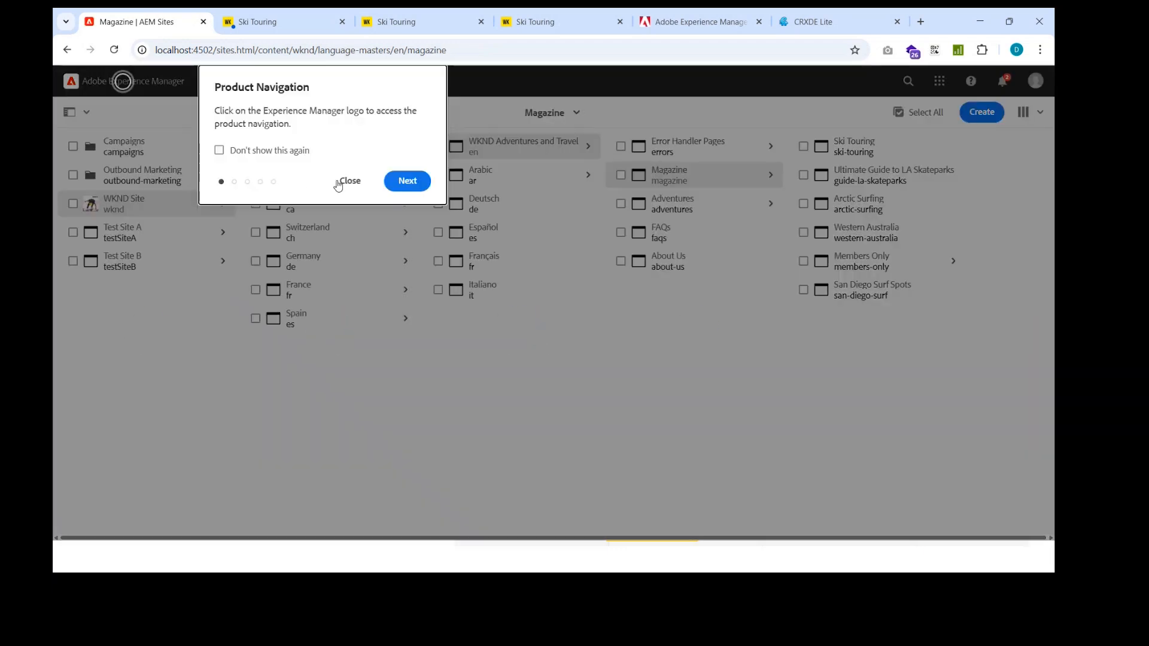
Step: Check the Arabic branch under Language Masters and the pages below its Magazine page, refreshing the sites overview
click(347, 180)
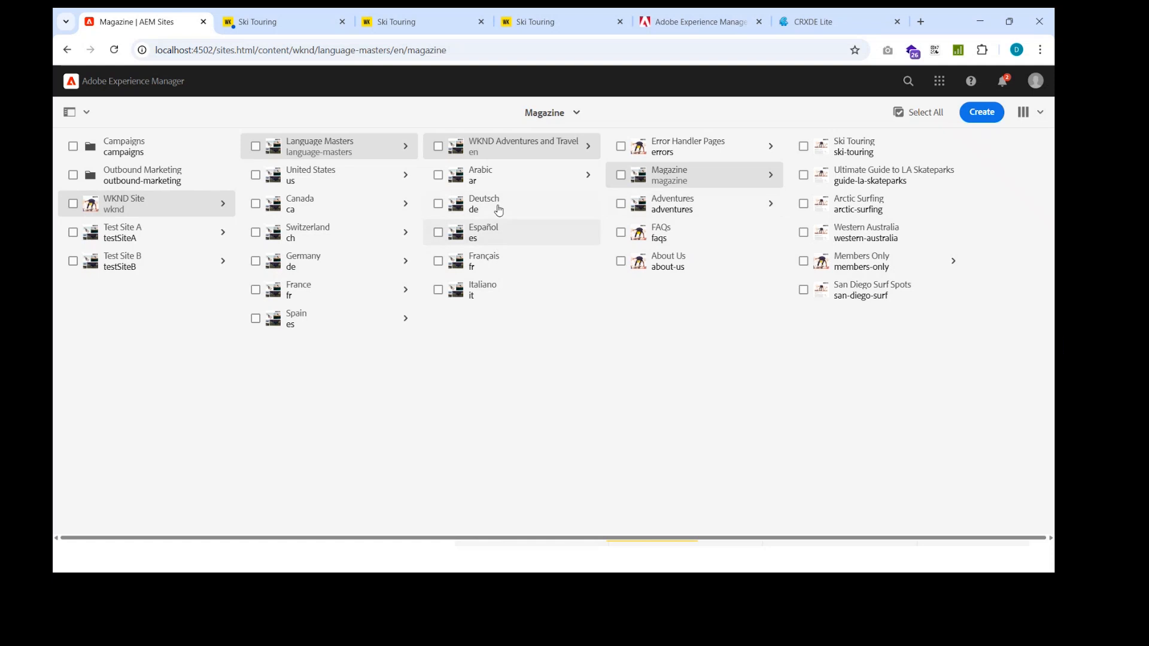
click(496, 180)
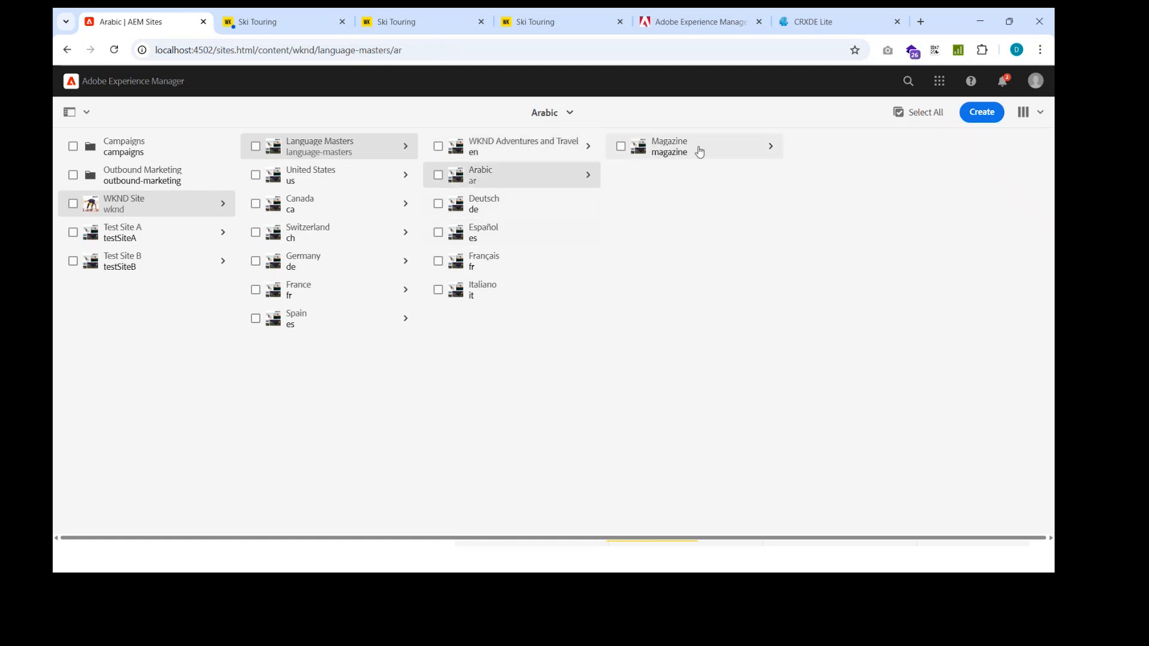
click(720, 150)
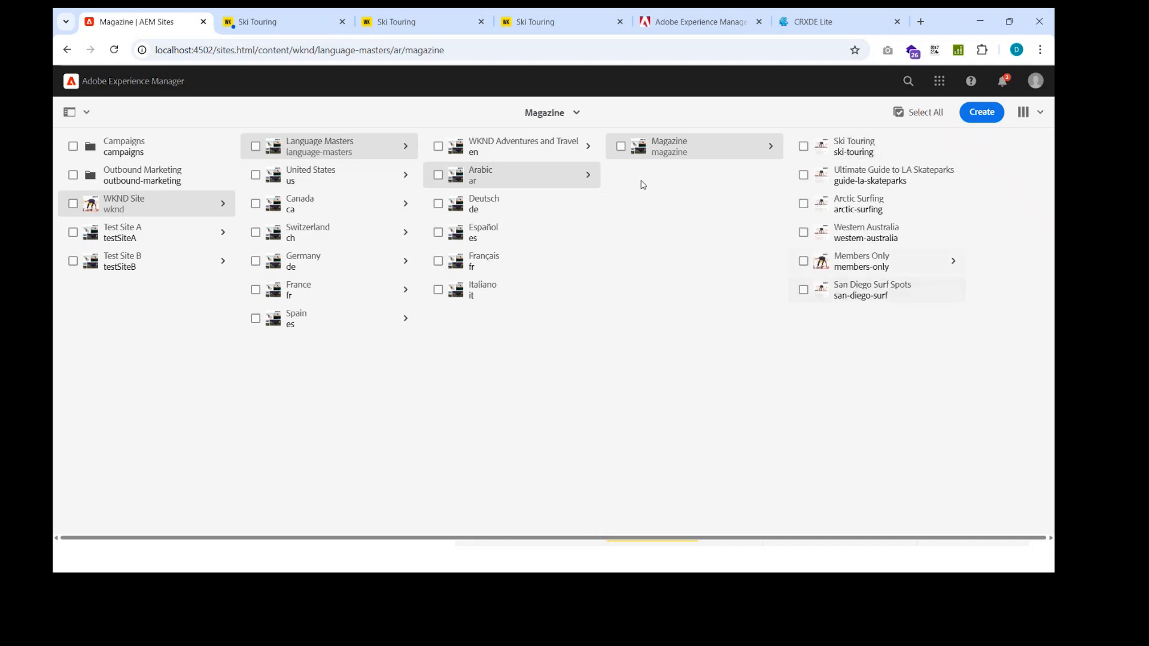
key(F5)
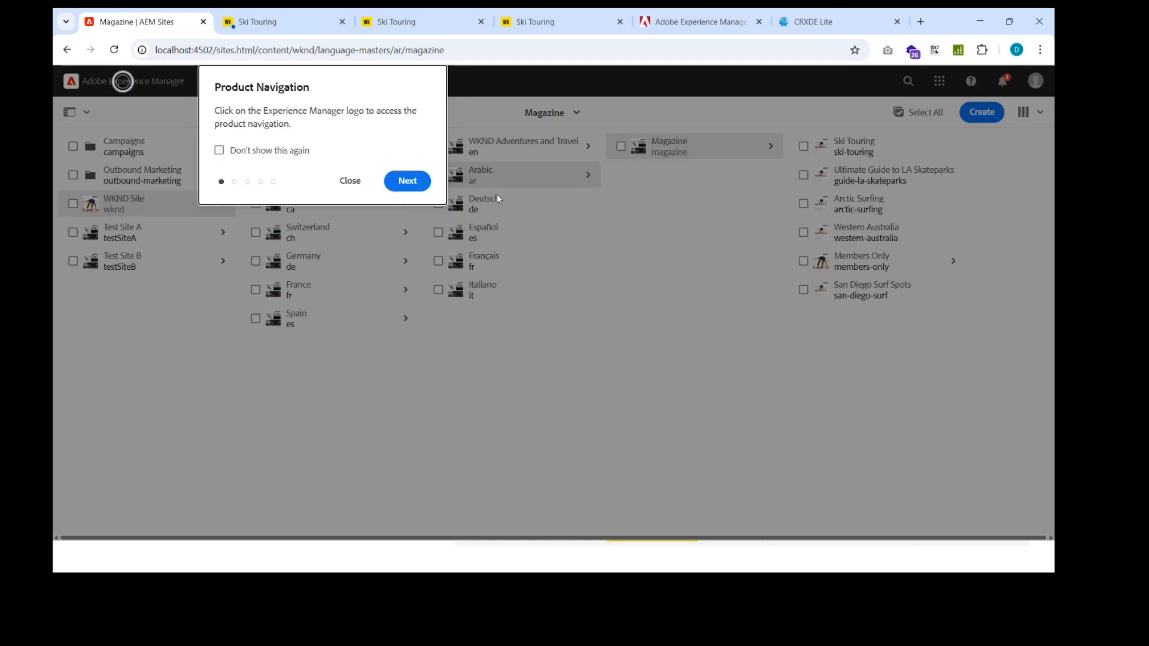
click(350, 180)
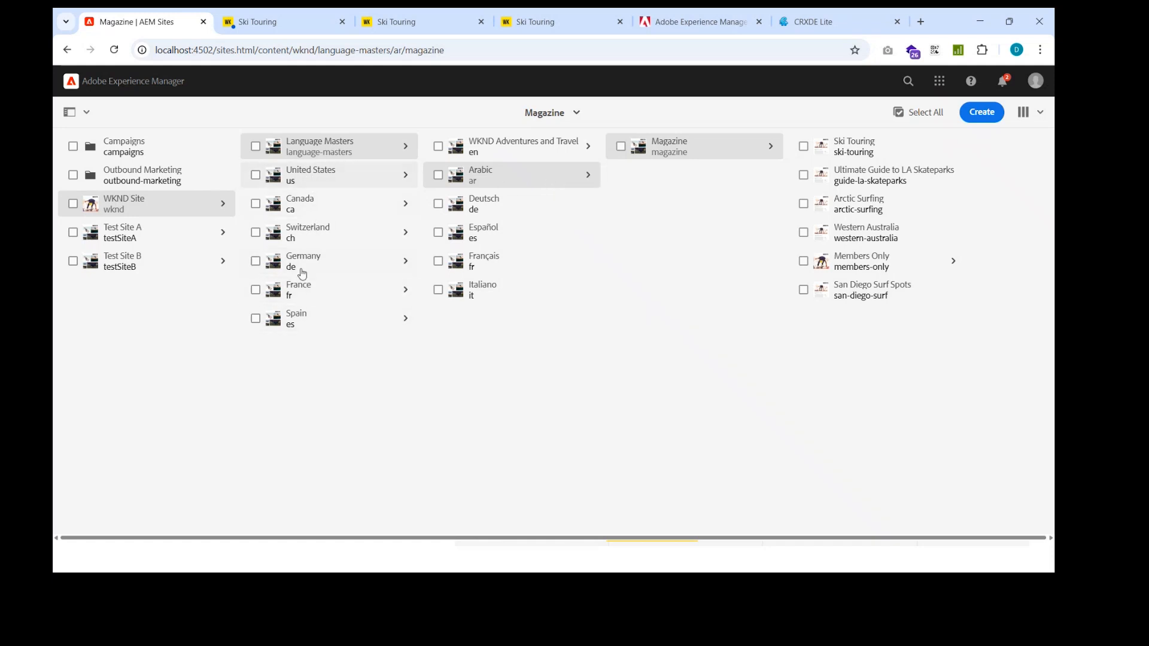
Step: Start a live copy with the Arabic language master as its source and proceed to the destination selection
click(984, 113)
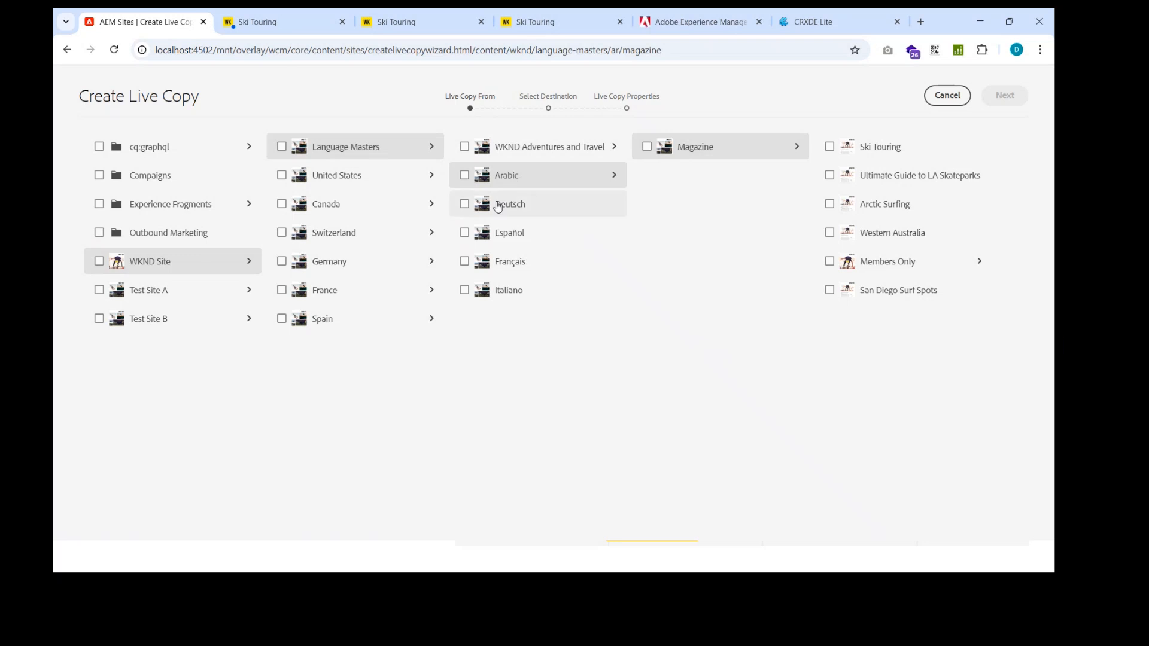
click(568, 154)
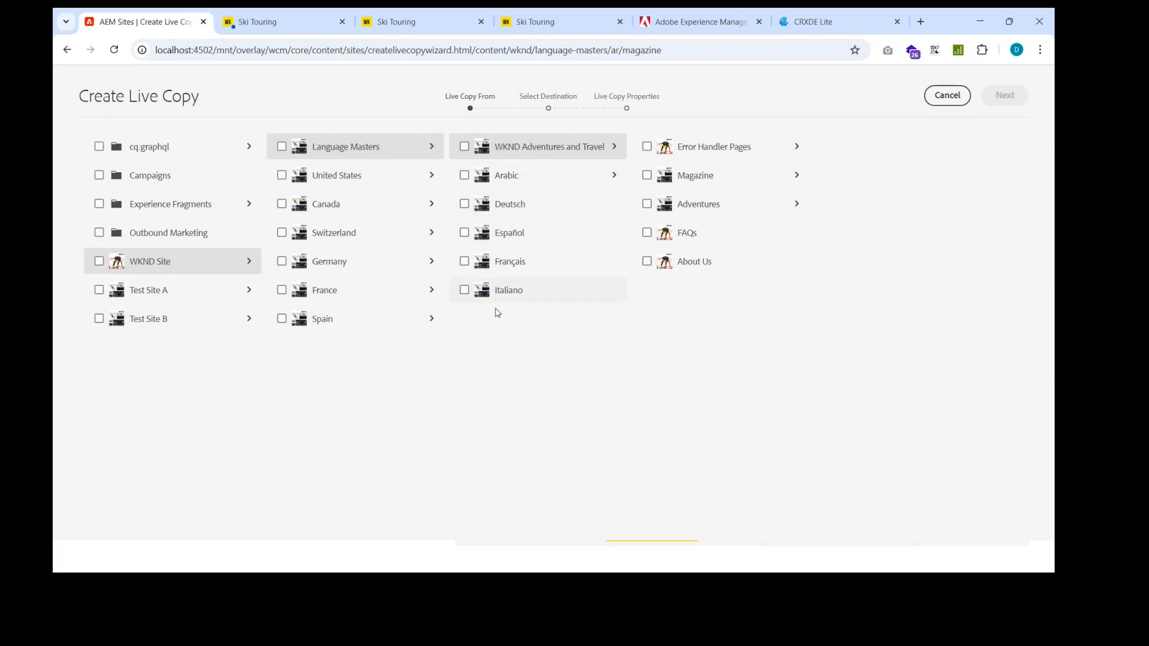
click(465, 290)
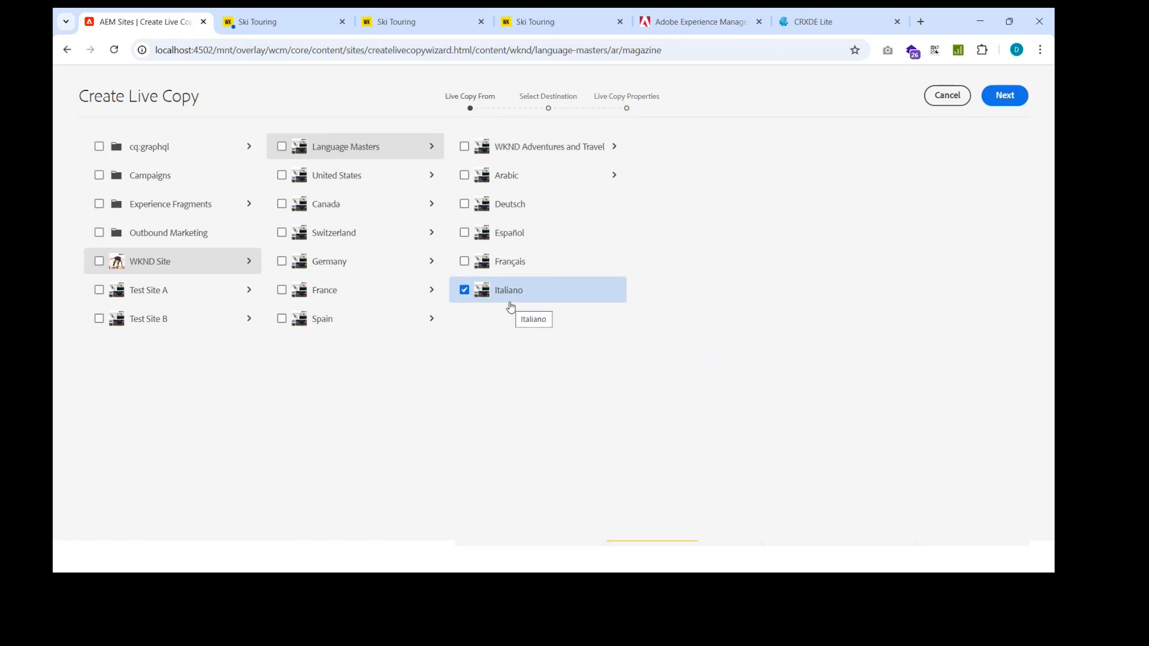
click(495, 179)
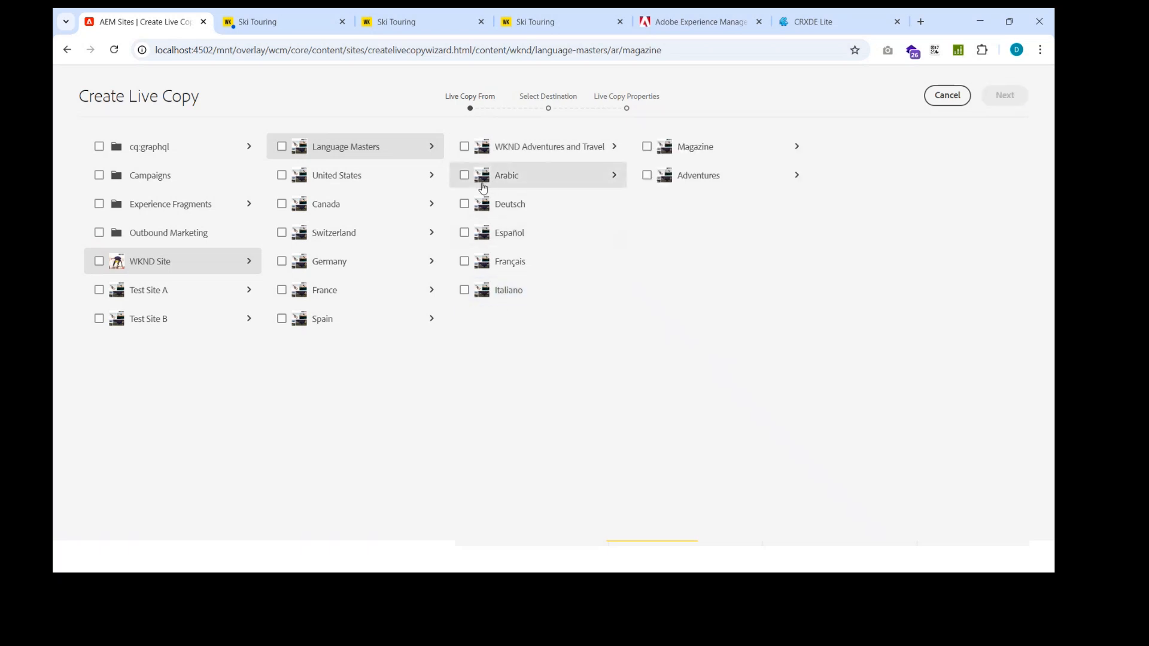
click(470, 178)
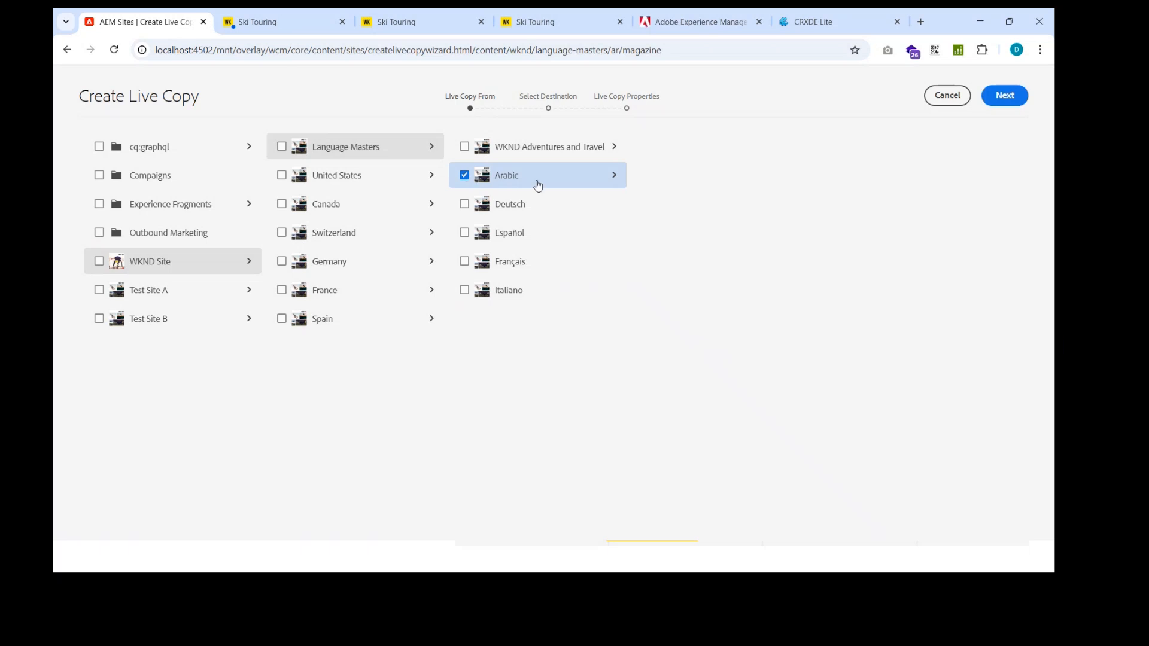
click(1006, 102)
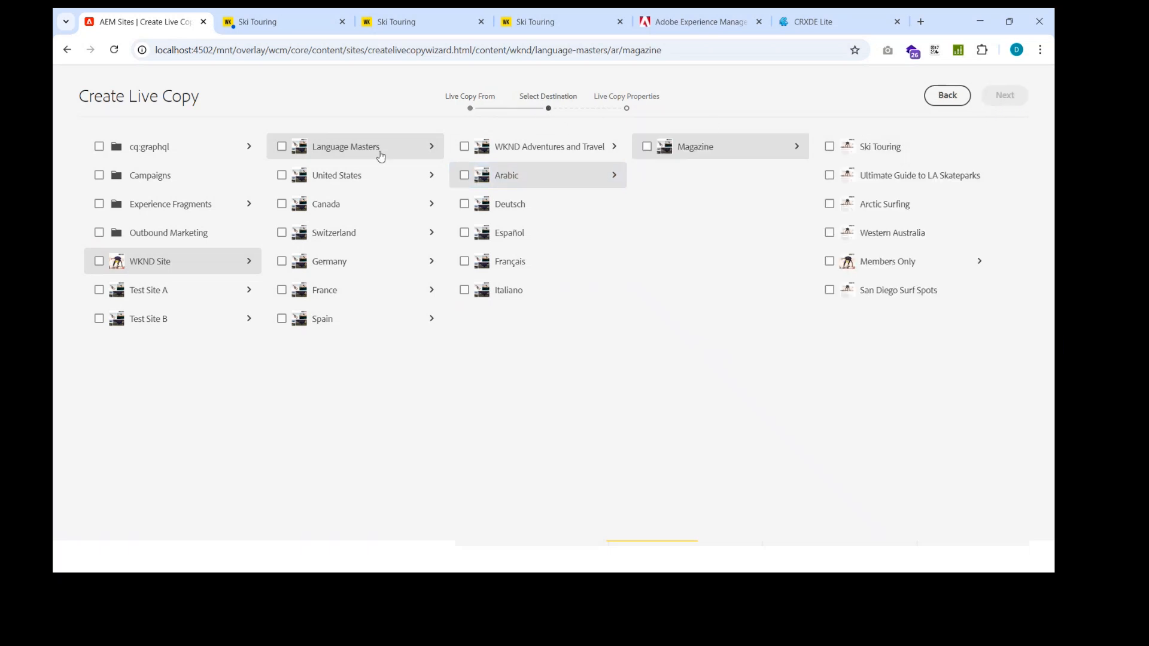
Step: Choose WKND Site as the live copy's destination and proceed to its properties
click(174, 264)
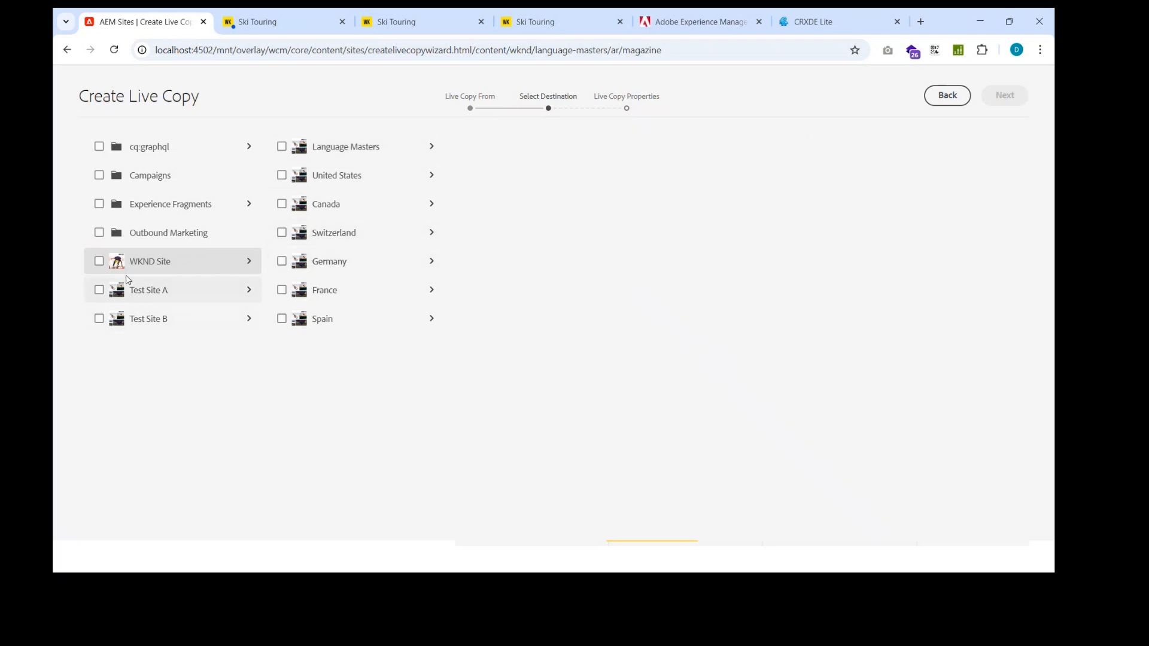
click(99, 262)
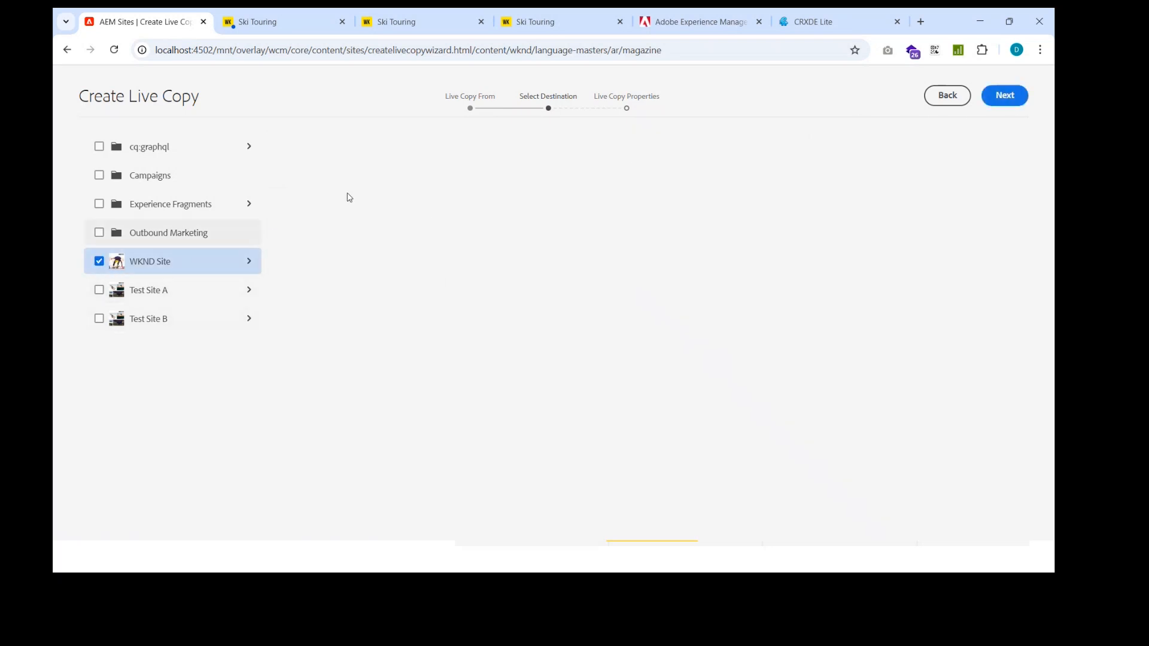
click(1003, 98)
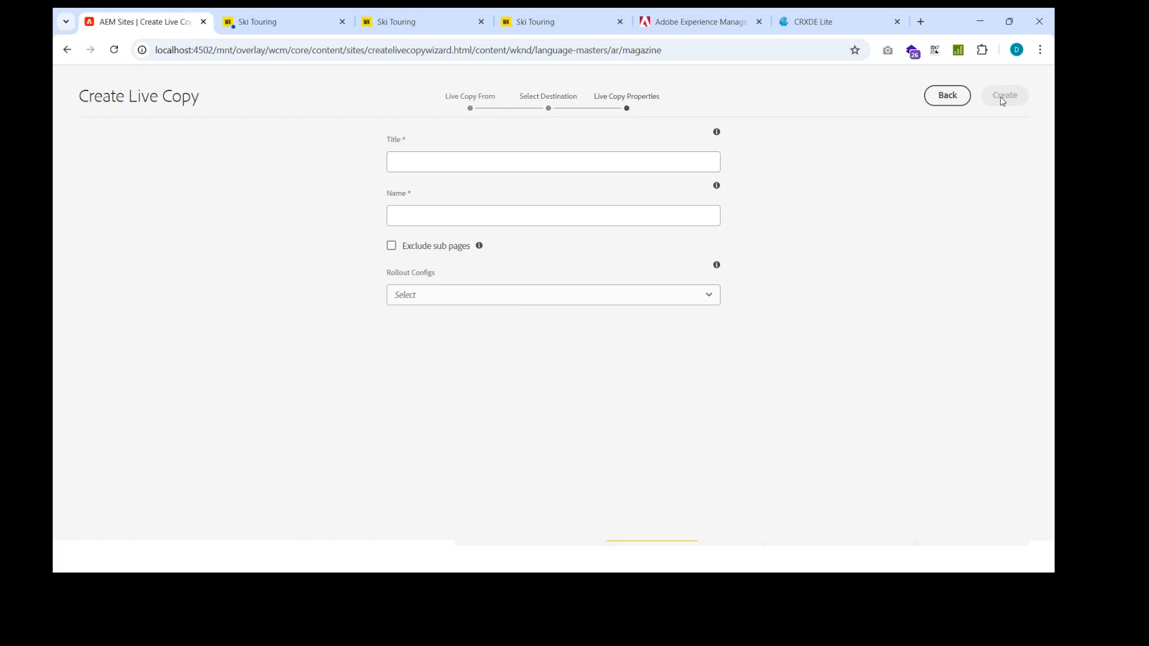
Step: Give the live copy the title "Arabic", the name "ar" and the Standard rollout config
click(518, 170)
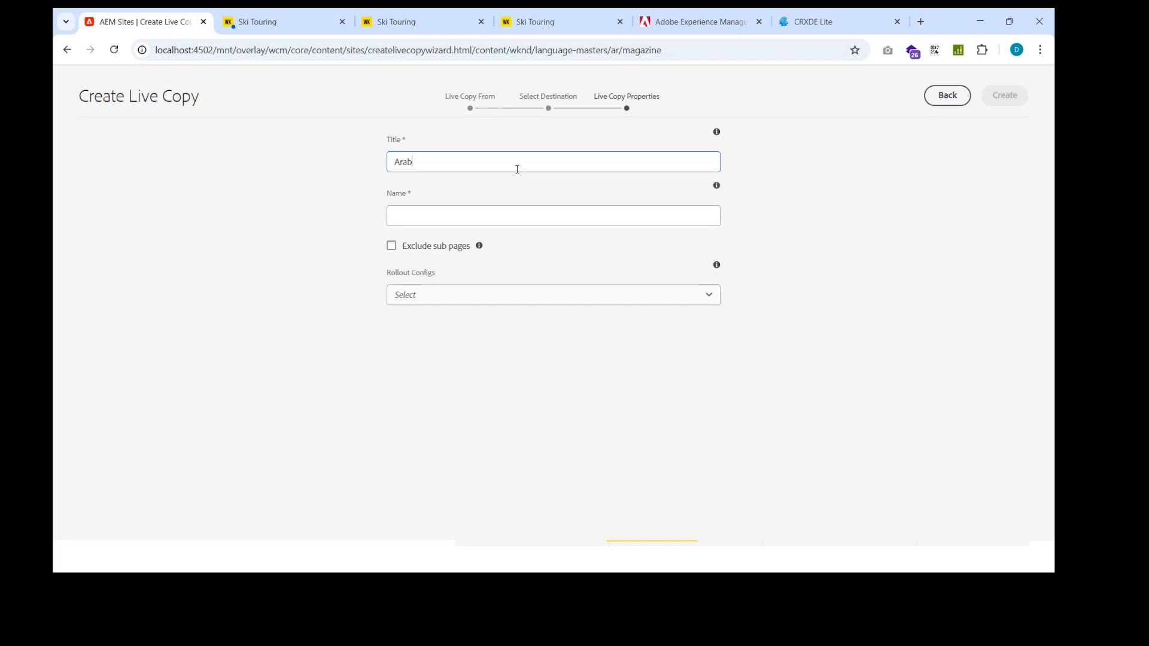
key(Tab)
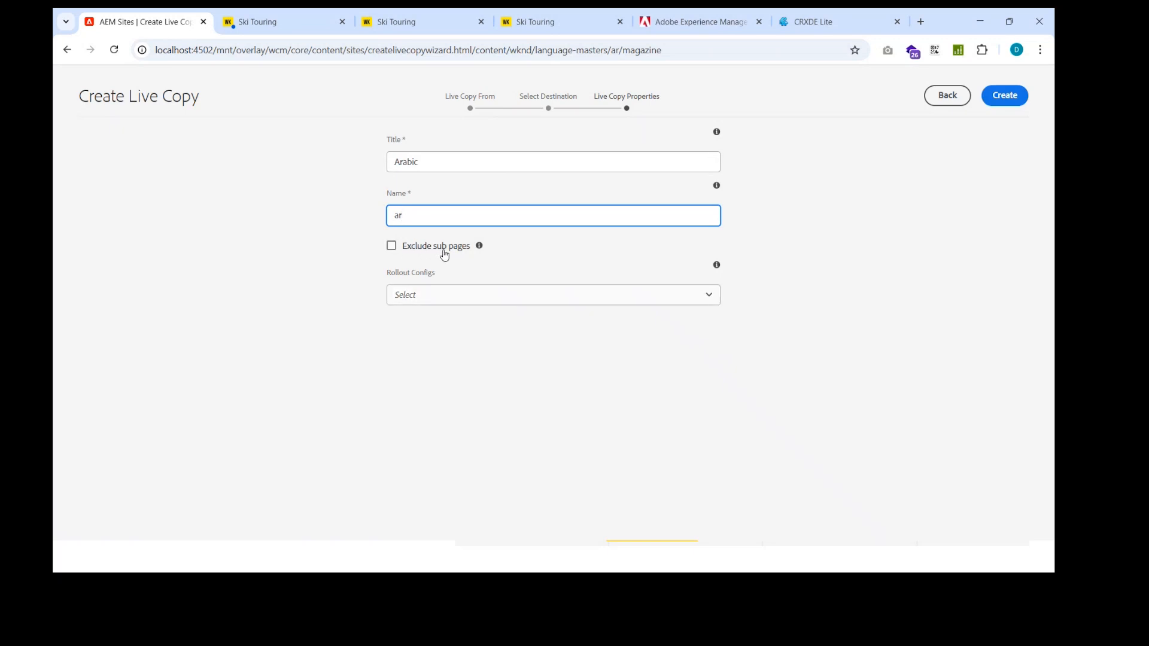
click(429, 299)
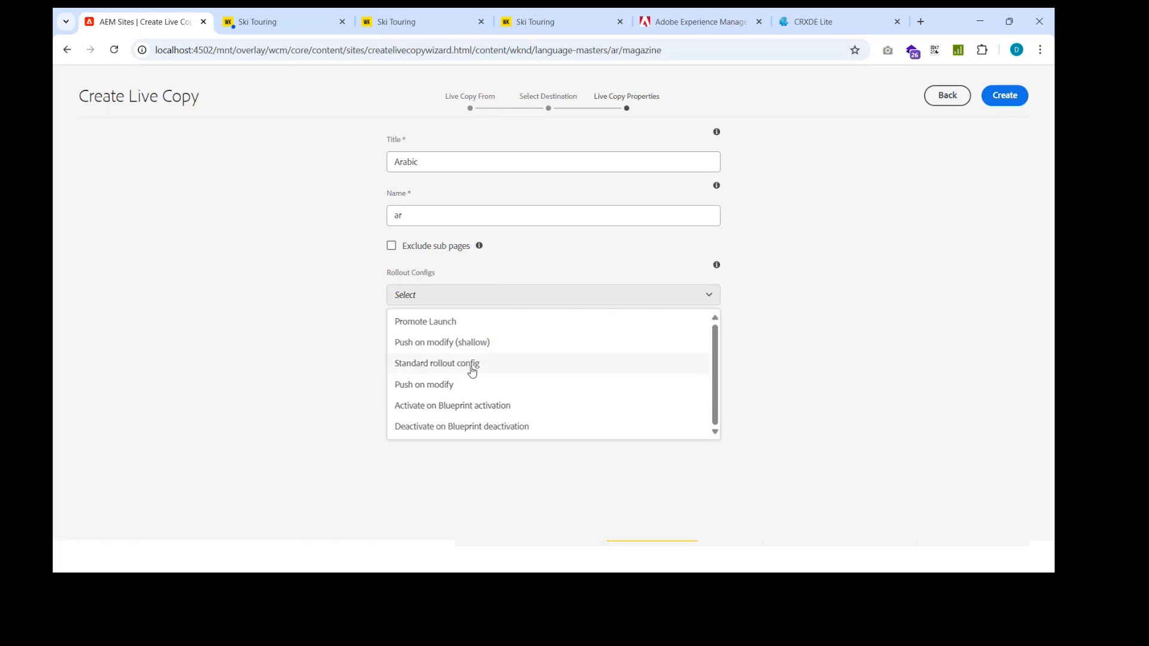
click(822, 323)
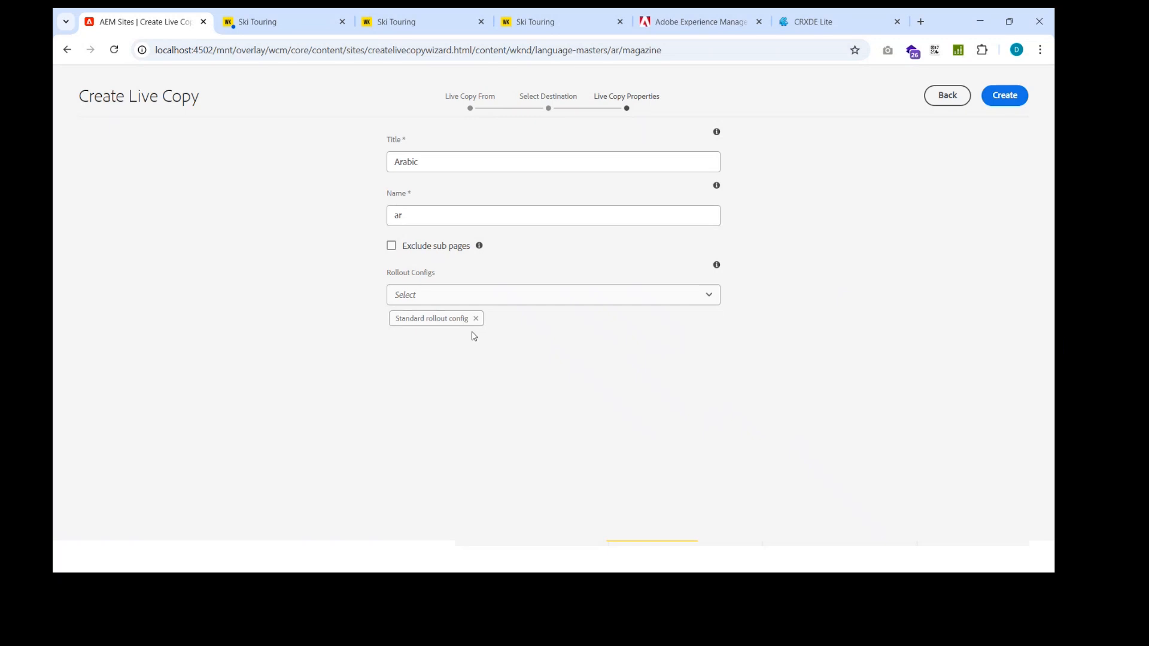
click(659, 303)
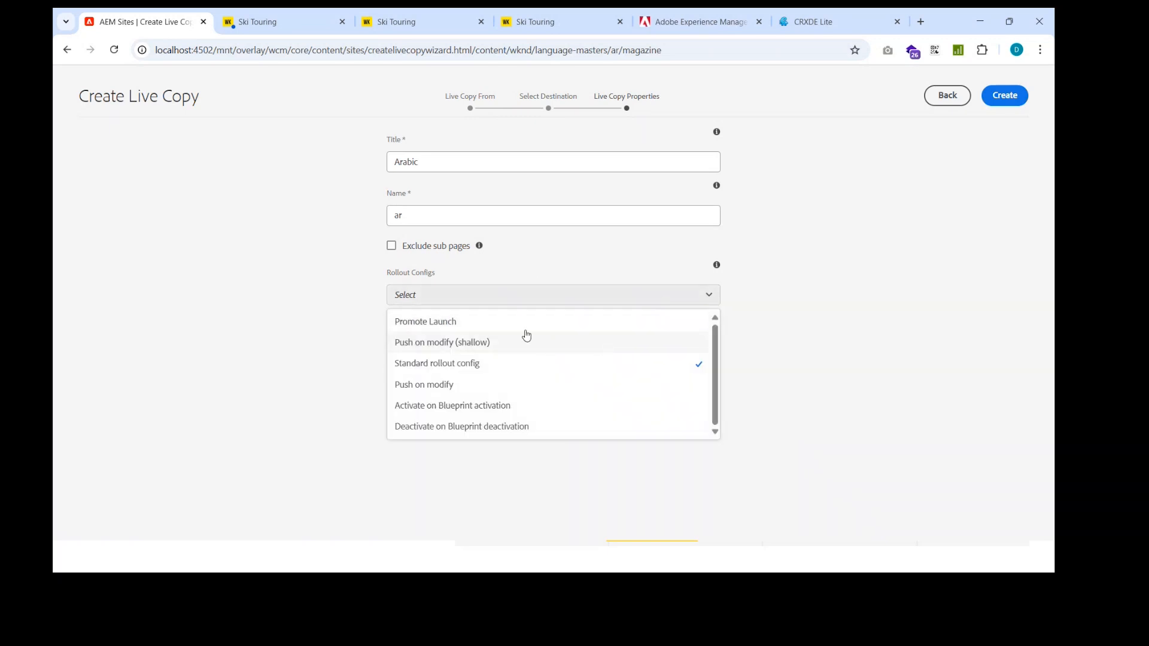
click(782, 288)
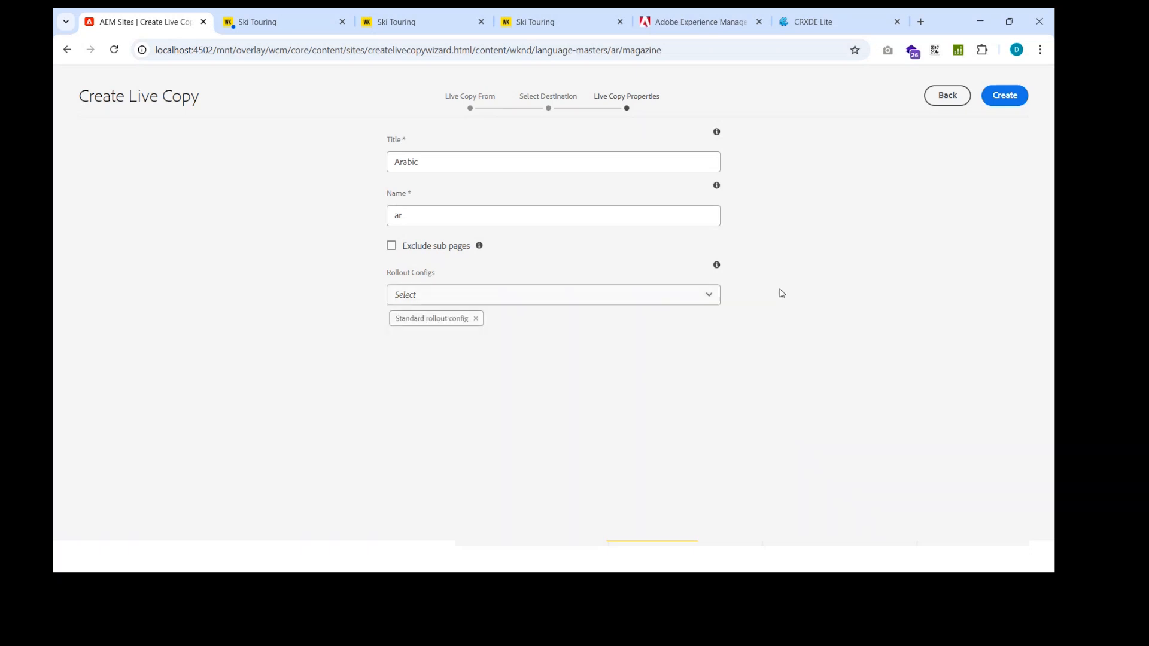
Step: Create the live copy with the operation scheduled for Now and return to the sites overview
click(1010, 98)
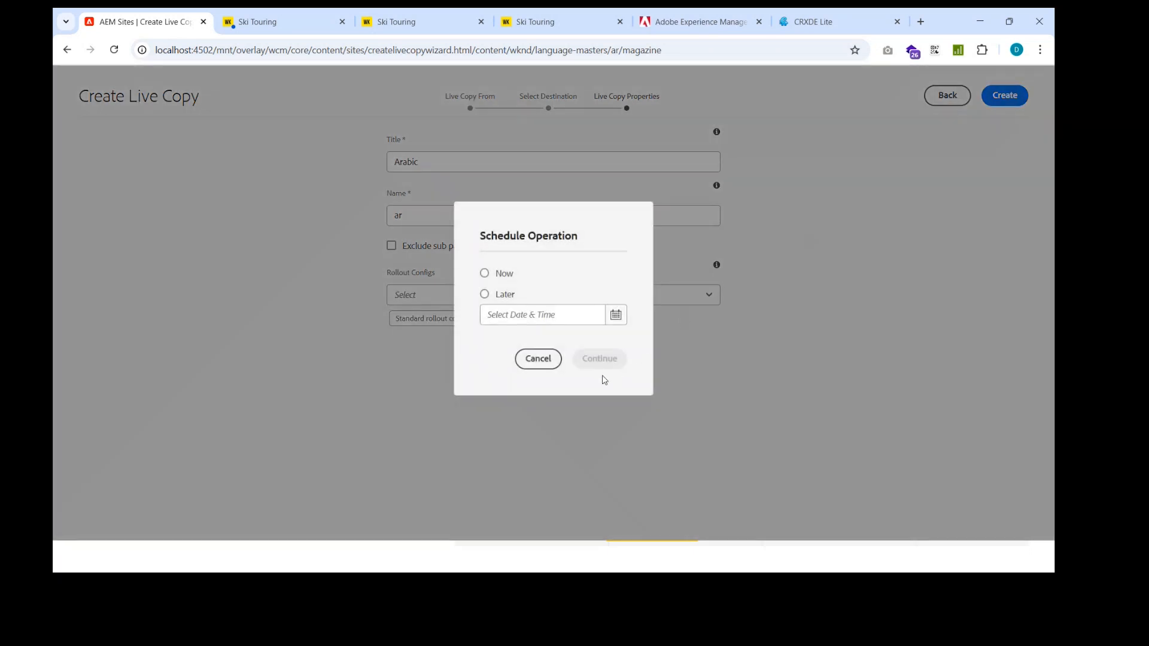
click(485, 275)
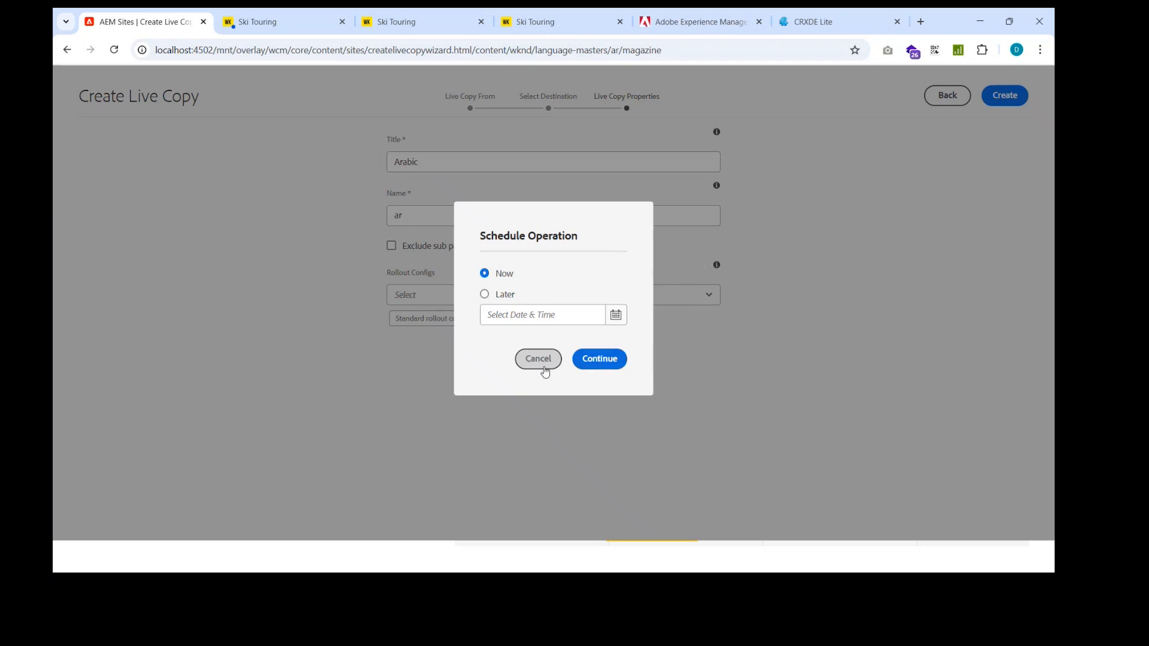
click(599, 359)
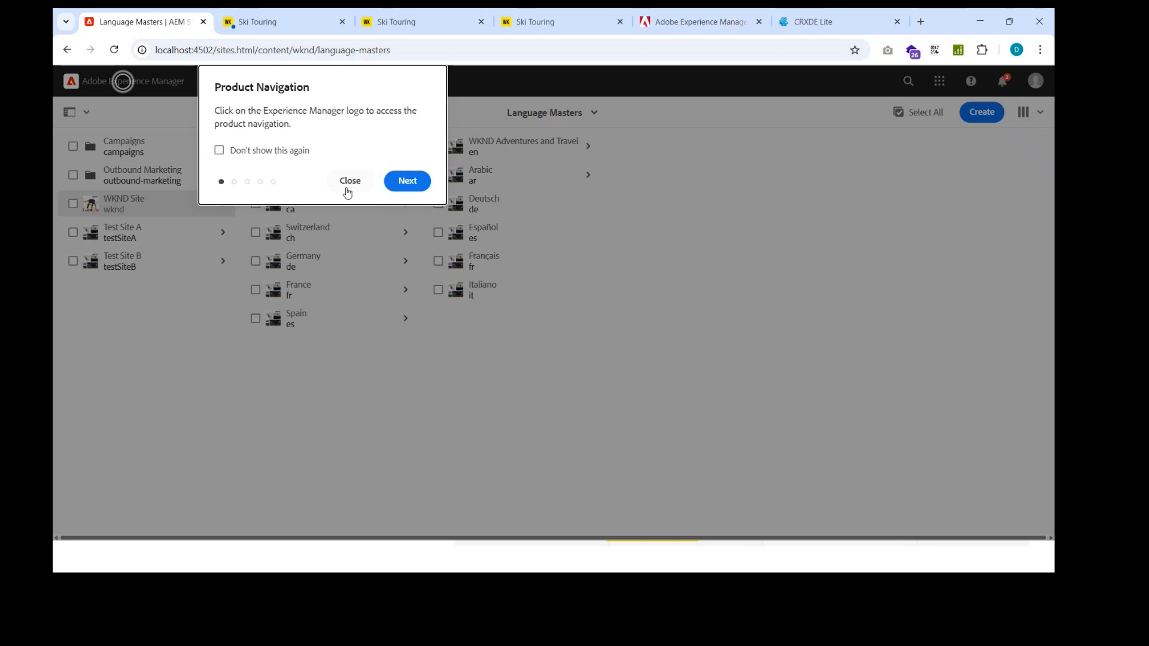
click(347, 189)
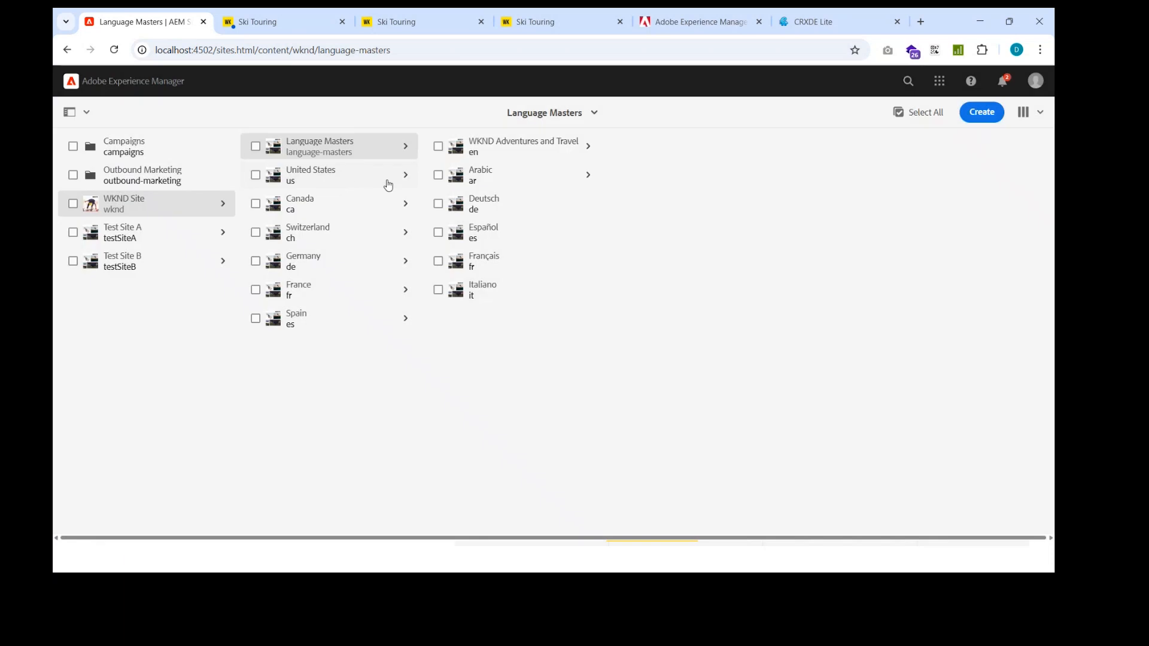
Step: Examine the pages of the Arabic language master and refresh the sites overview
click(488, 183)
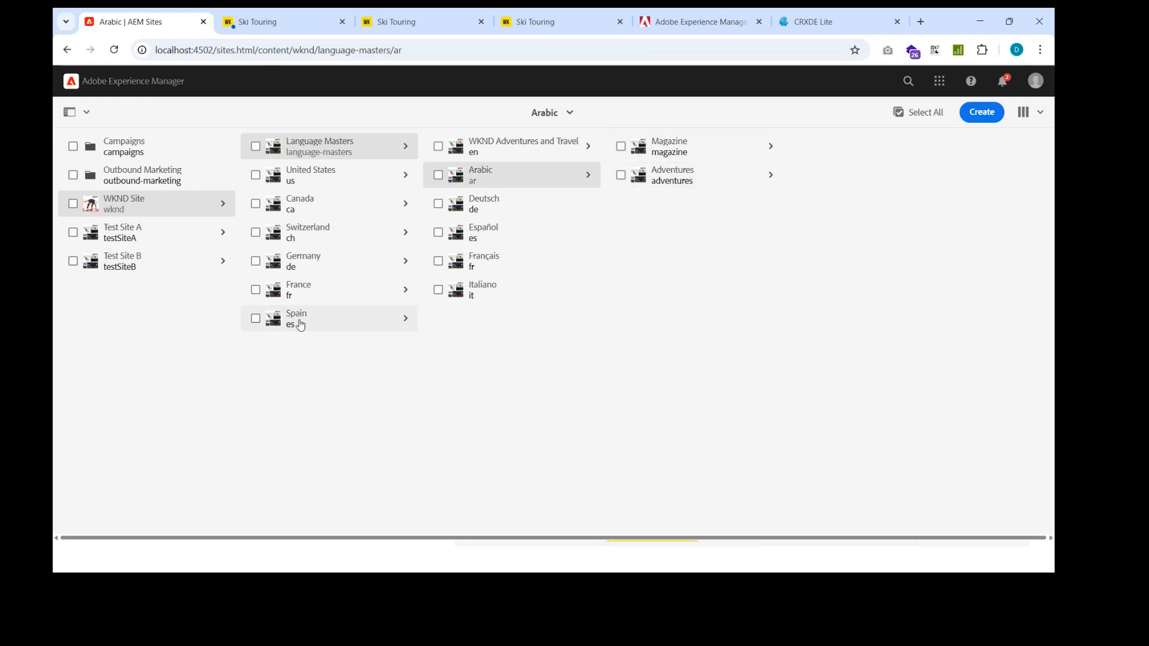
click(114, 49)
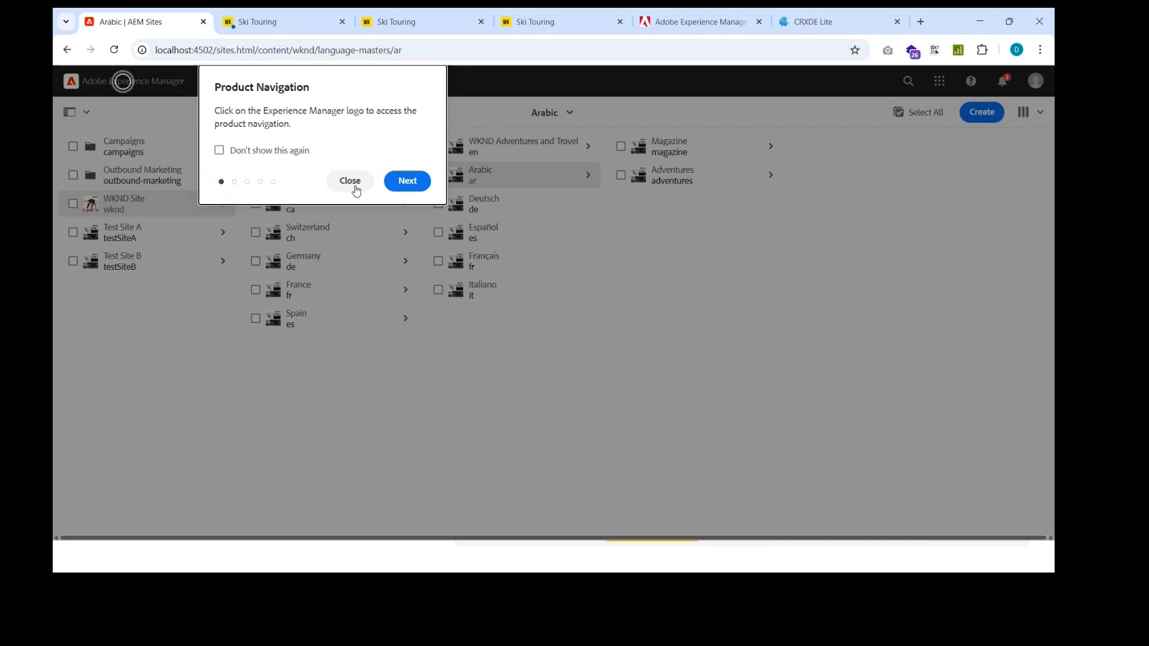
click(351, 182)
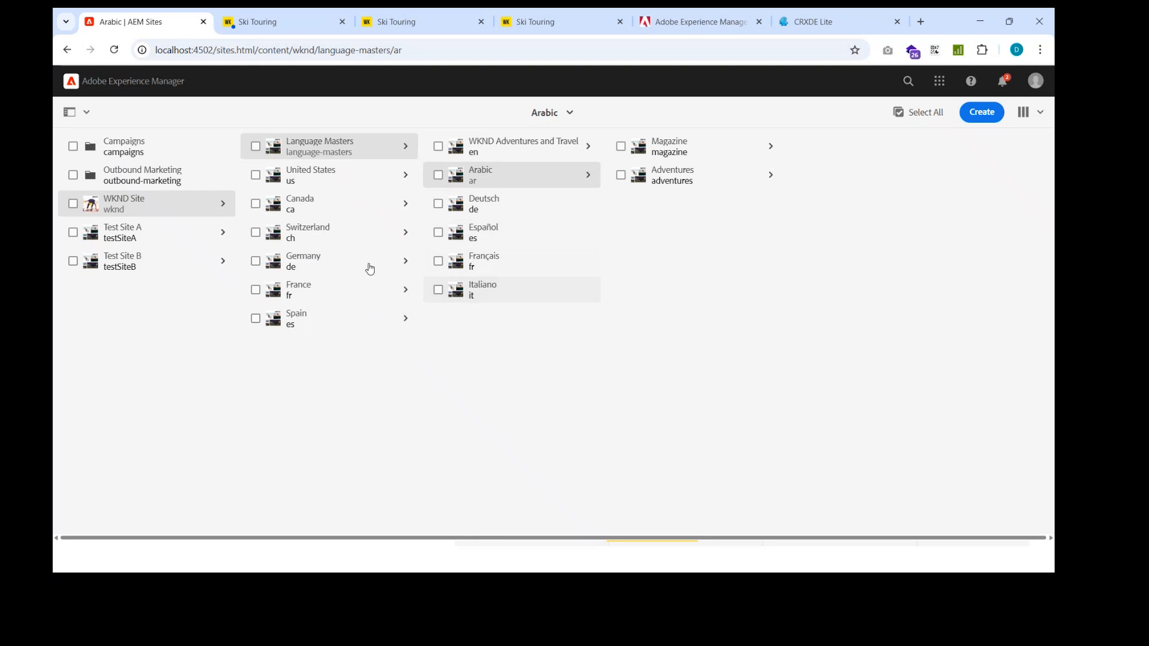
Step: Look through the country branches of WKND Site from United States to Spain for the Arabic live copy
click(328, 179)
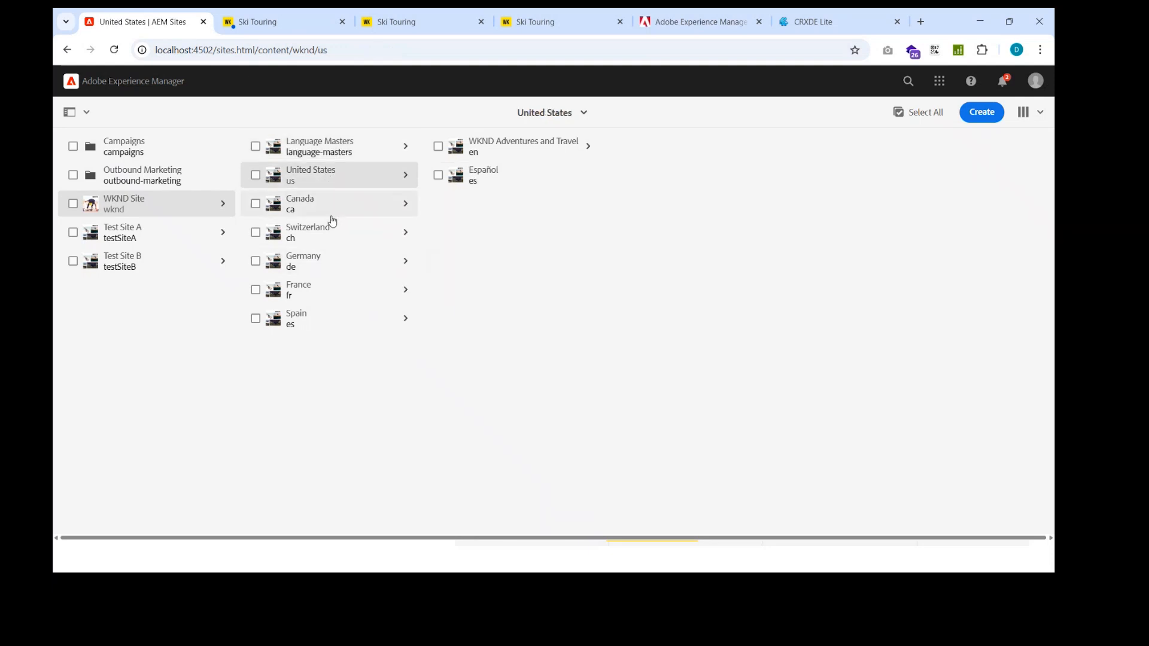
click(331, 214)
click(334, 234)
click(335, 264)
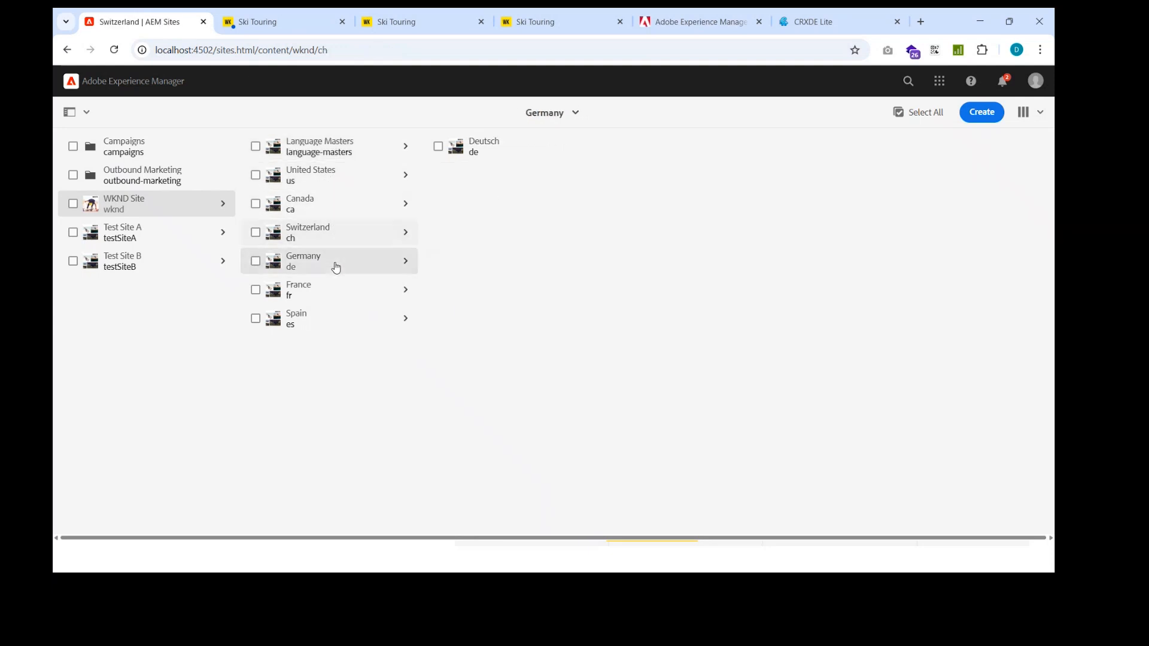
click(314, 320)
click(323, 292)
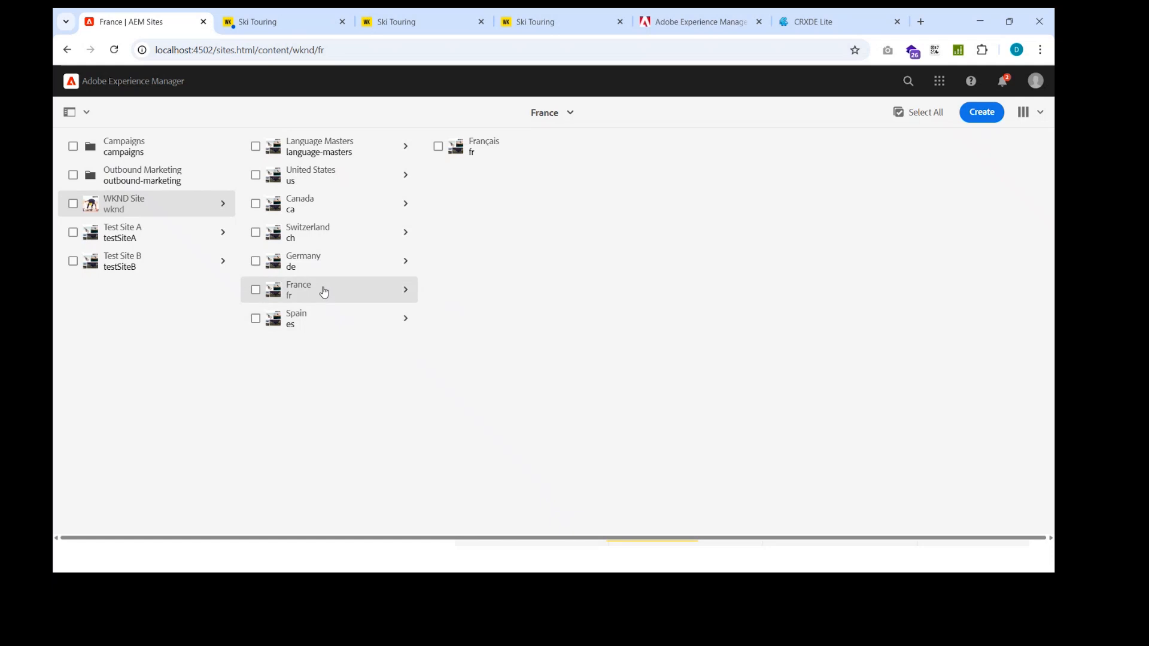
click(342, 181)
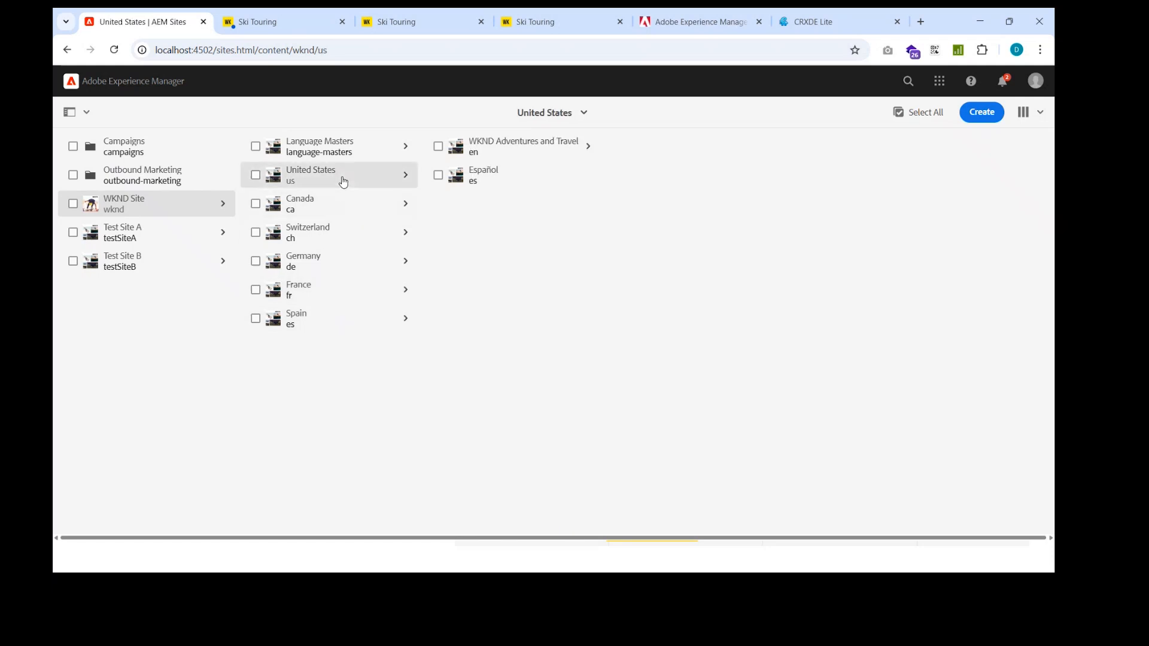
Step: Refresh the sites overview and inspect the Magazine page in the Arabic branch directly under WKND Site
click(117, 83)
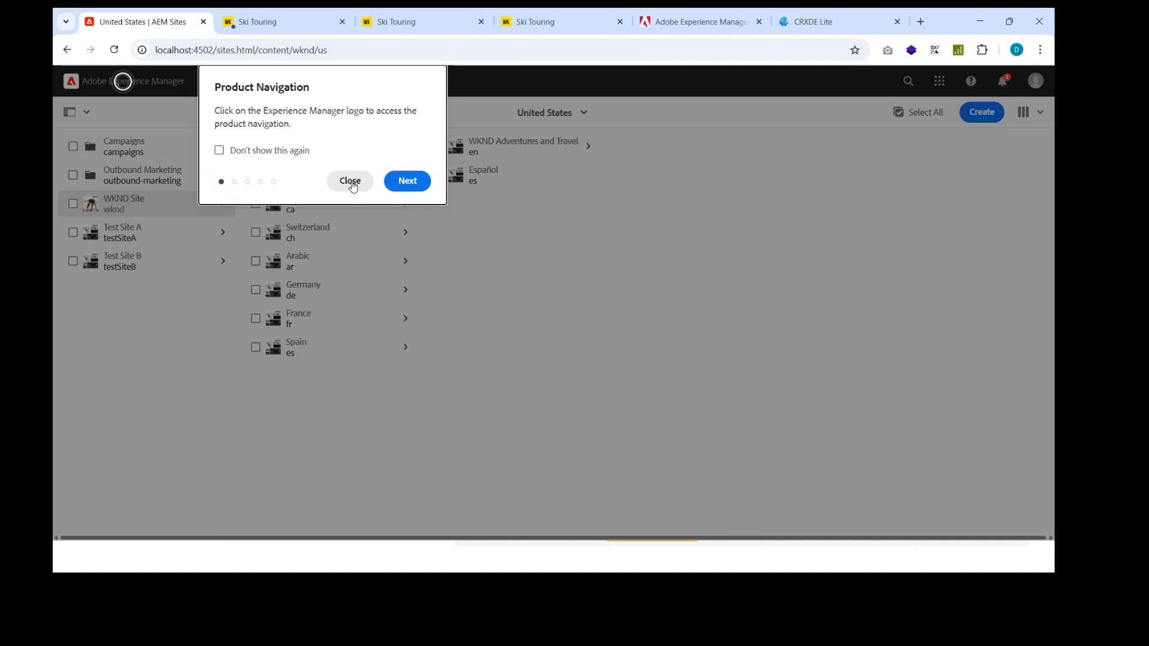
click(352, 180)
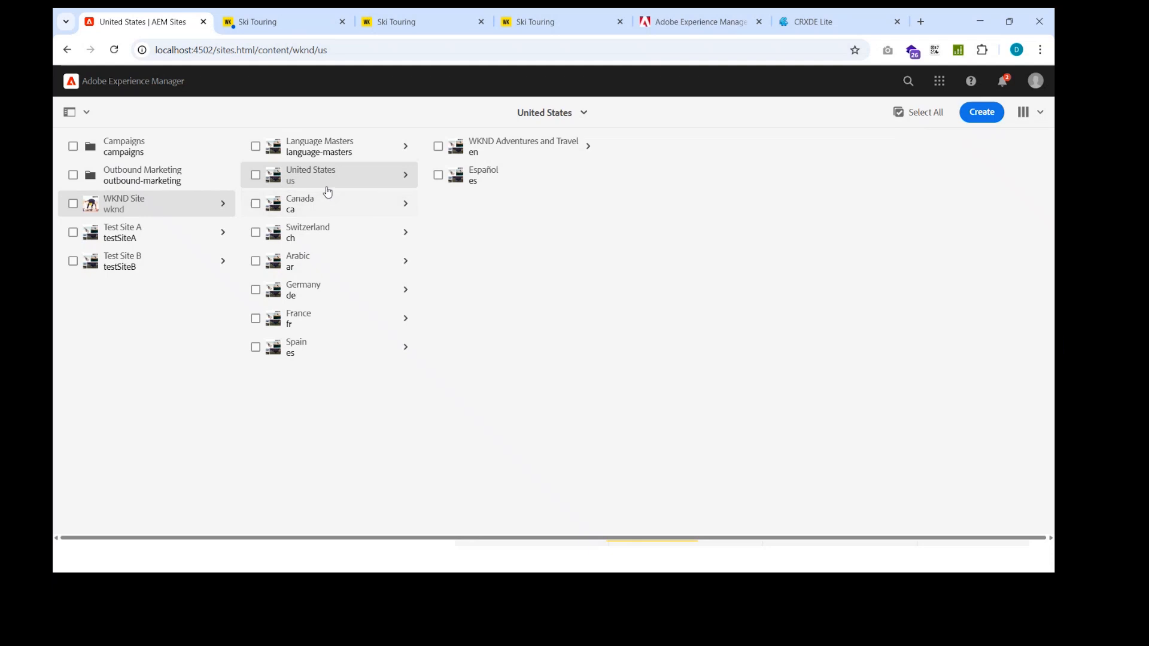
click(330, 271)
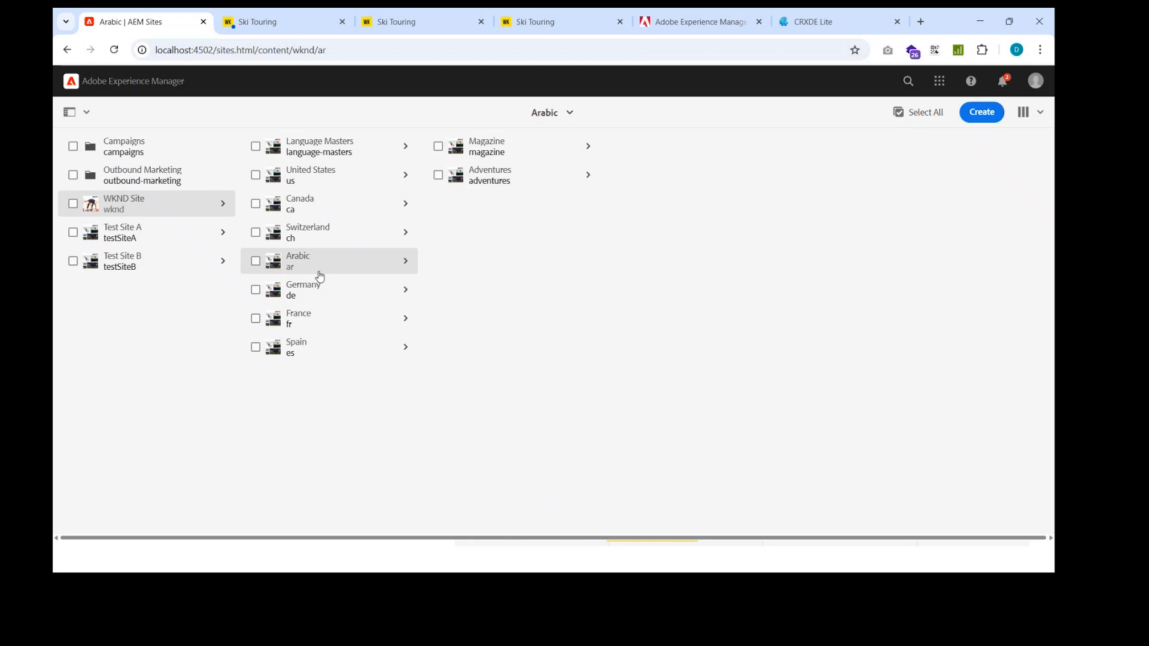
click(532, 151)
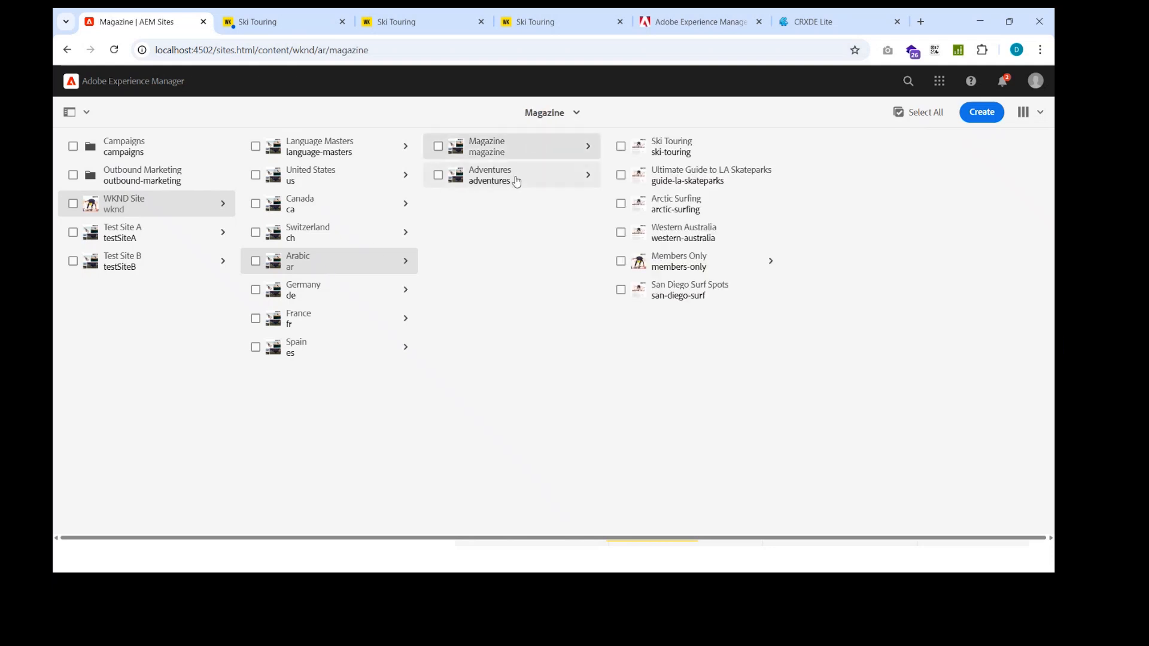
Step: Check the Adventures and Magazine pages of the Arabic branch under WKND Site and inspect the branch's live copy properties without changing them
click(493, 183)
click(495, 152)
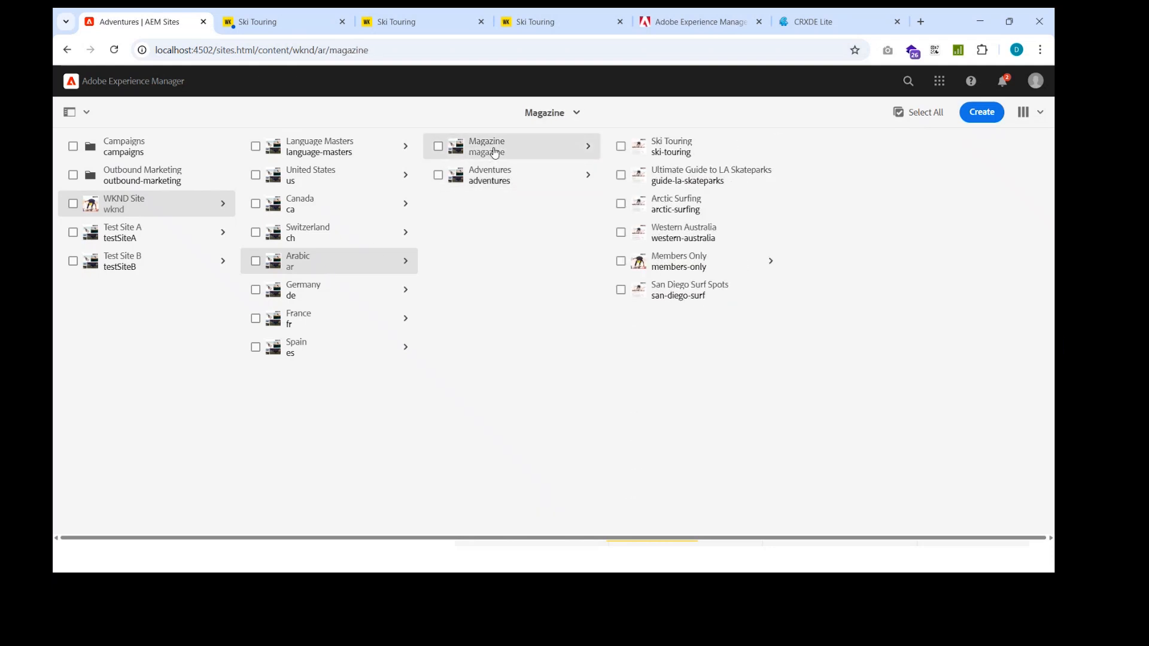
click(256, 261)
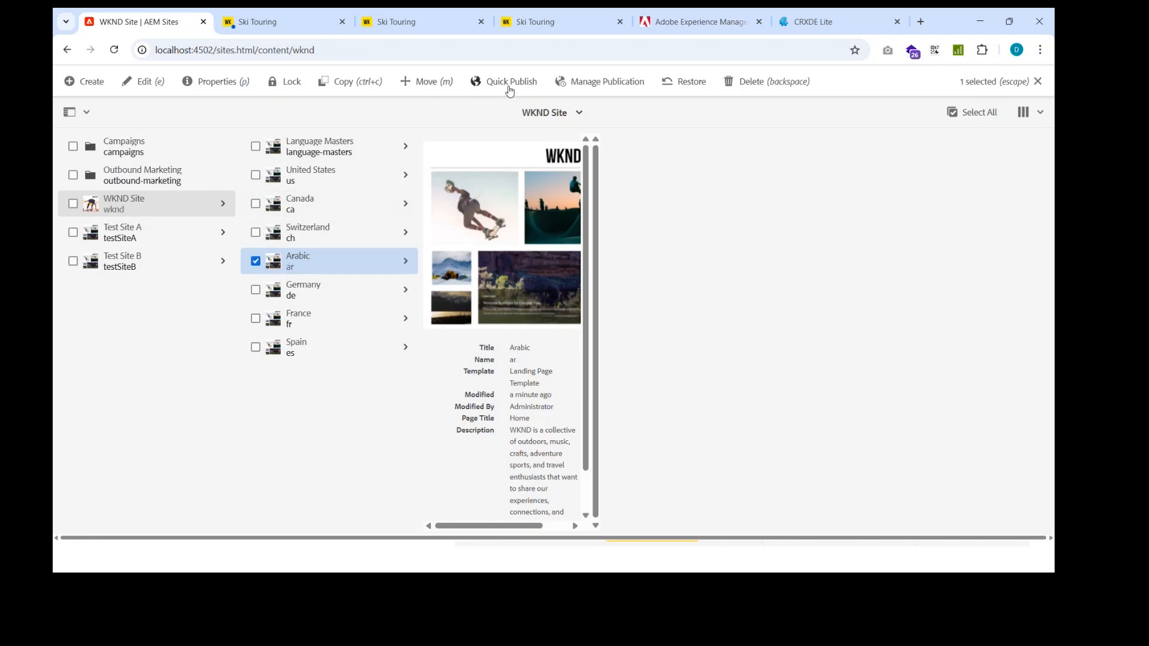
click(225, 88)
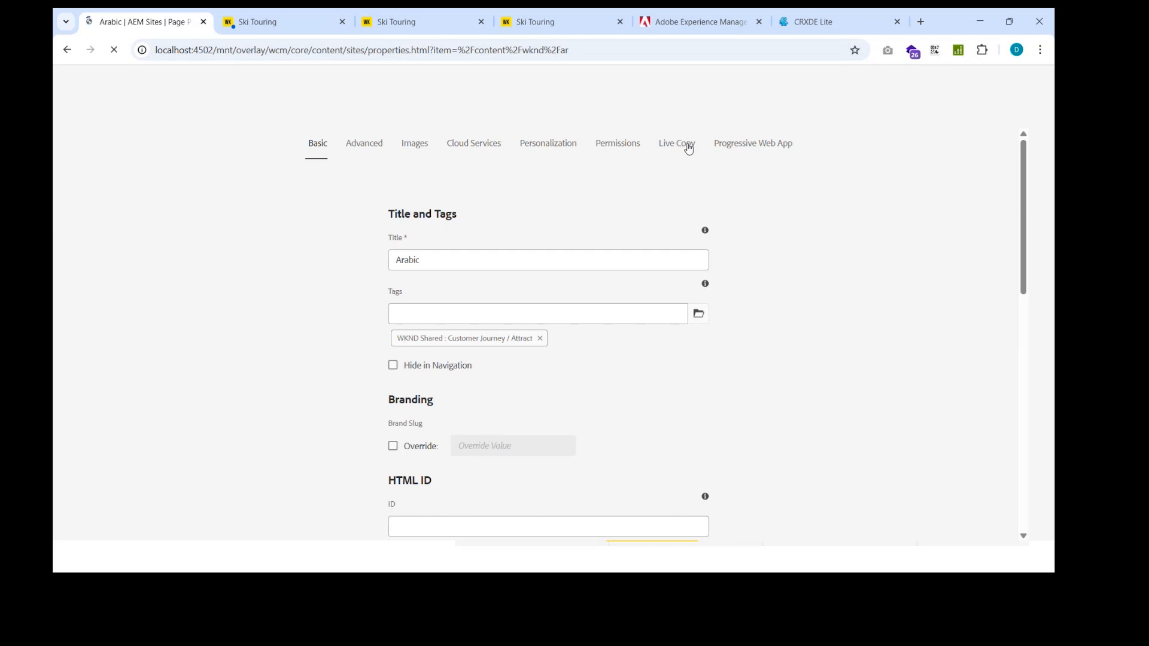
click(676, 175)
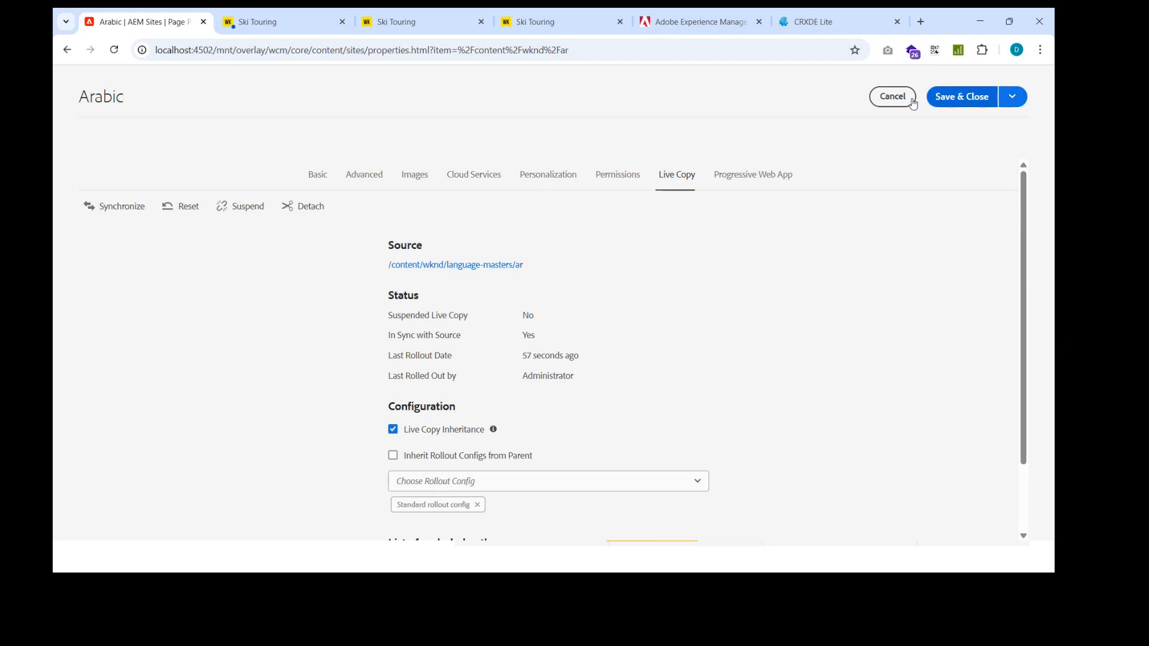
click(893, 97)
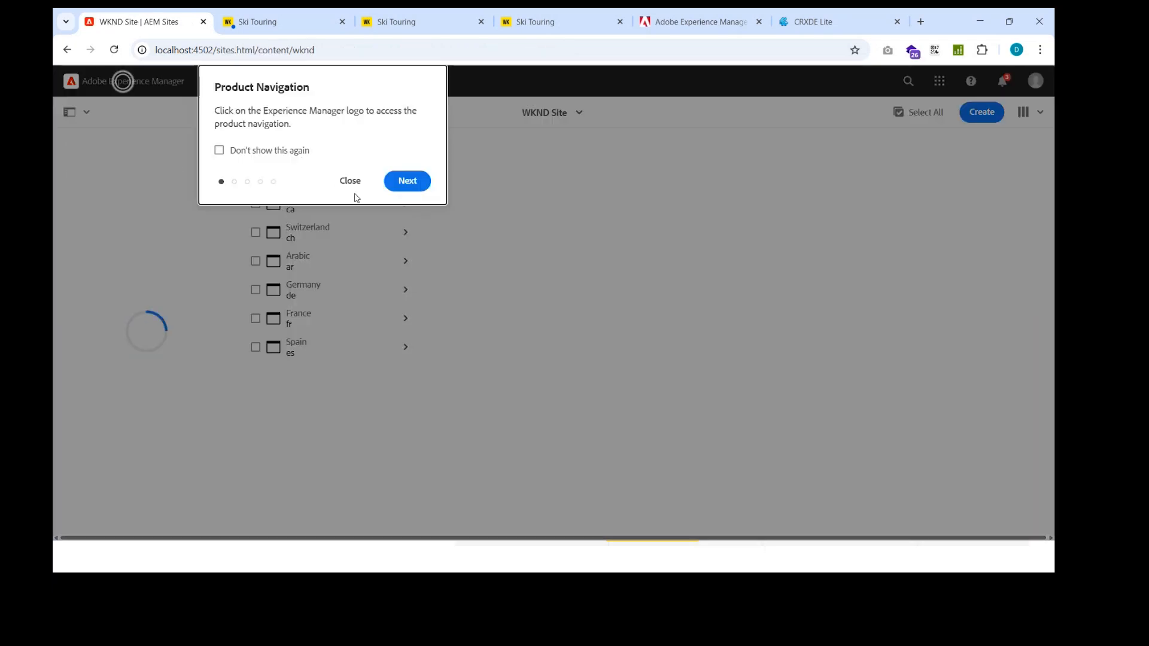
click(351, 180)
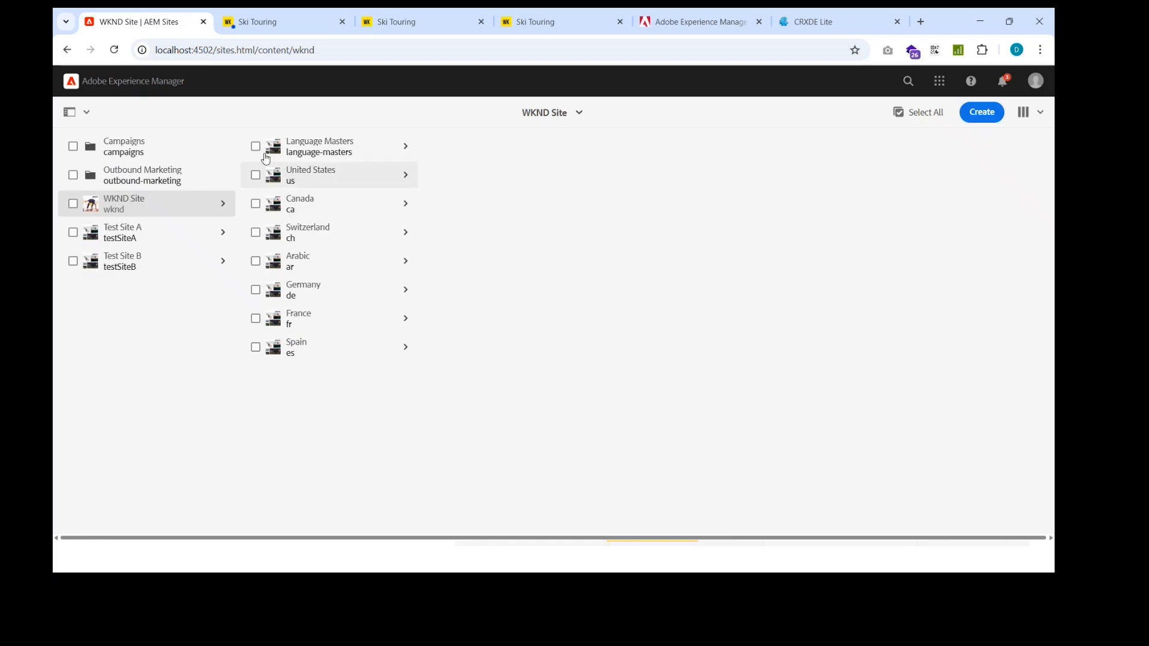
Step: Inspect the blueprint properties of the Language Masters page for its current live copies and return to the sites overview
click(258, 146)
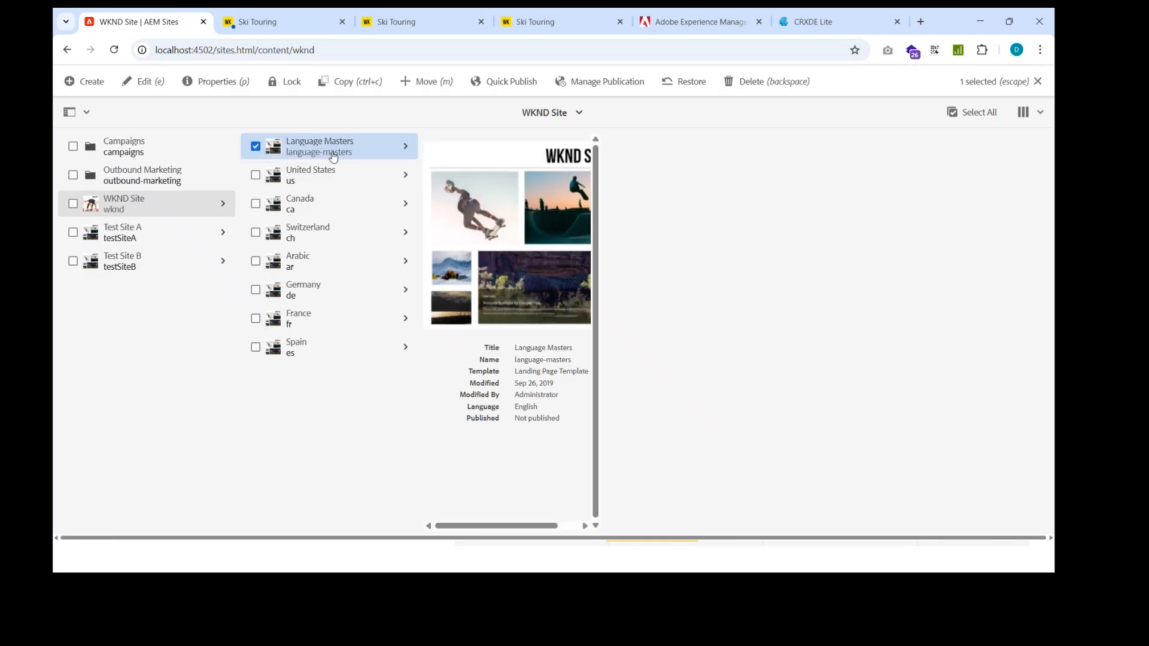
click(203, 82)
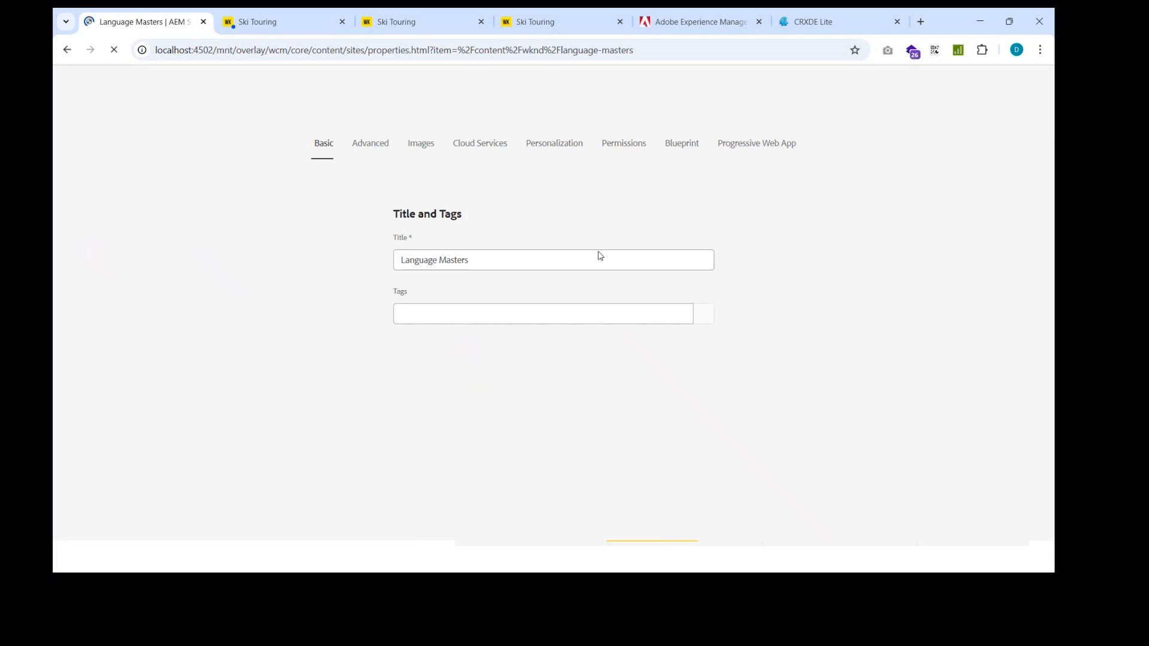
click(673, 180)
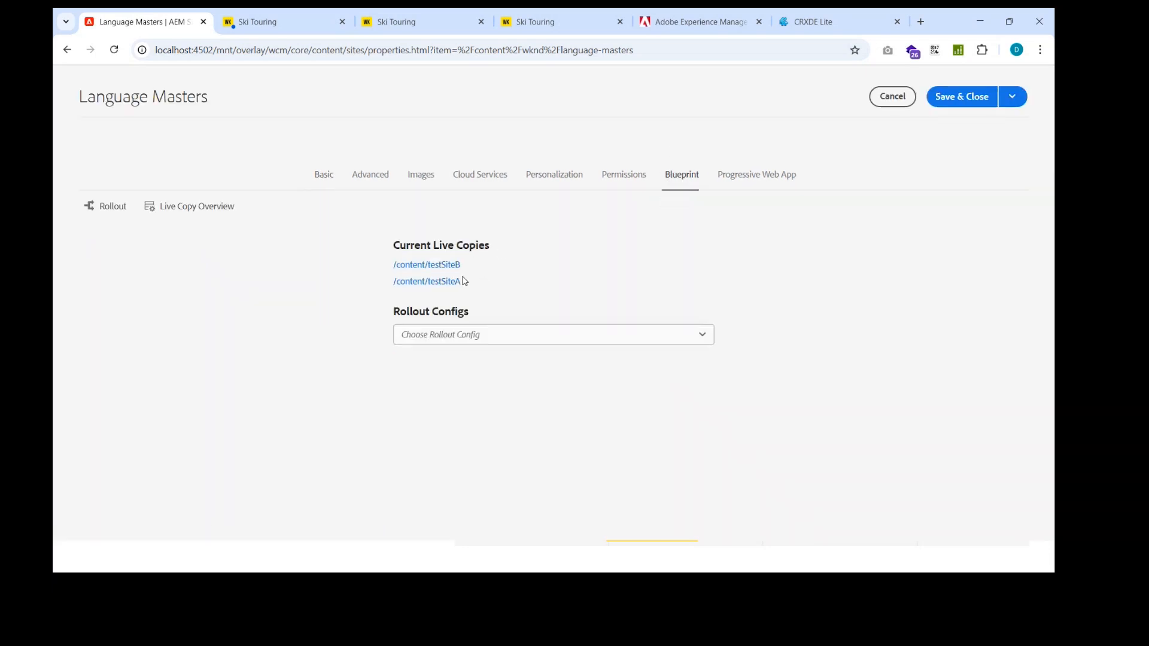
click(875, 100)
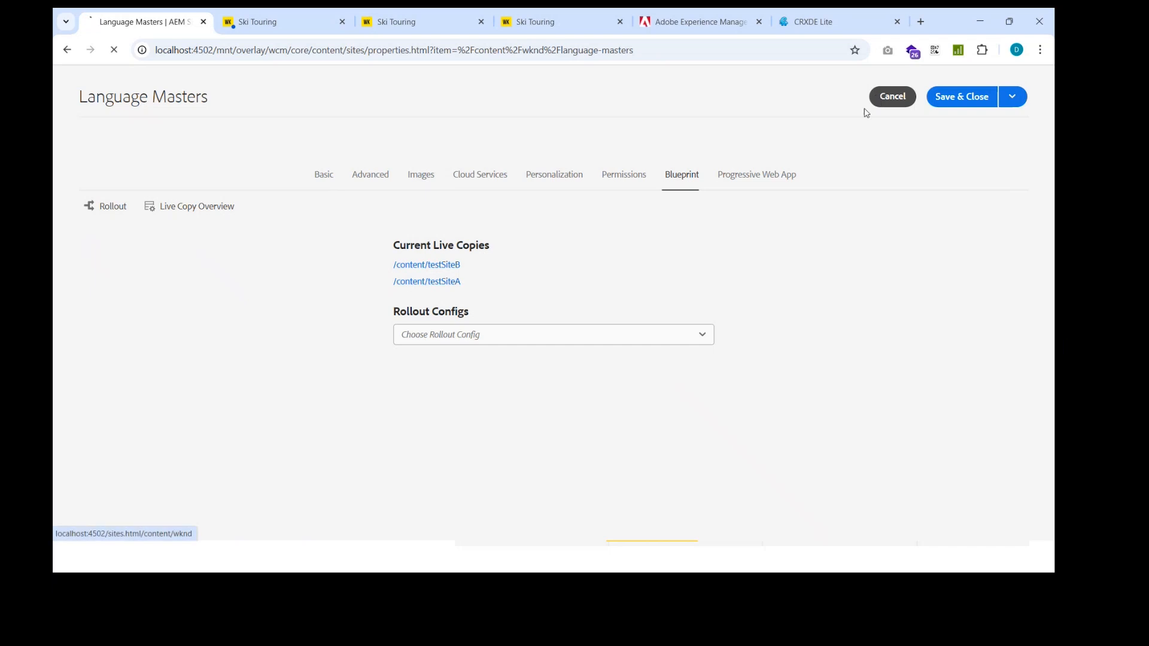
click(349, 180)
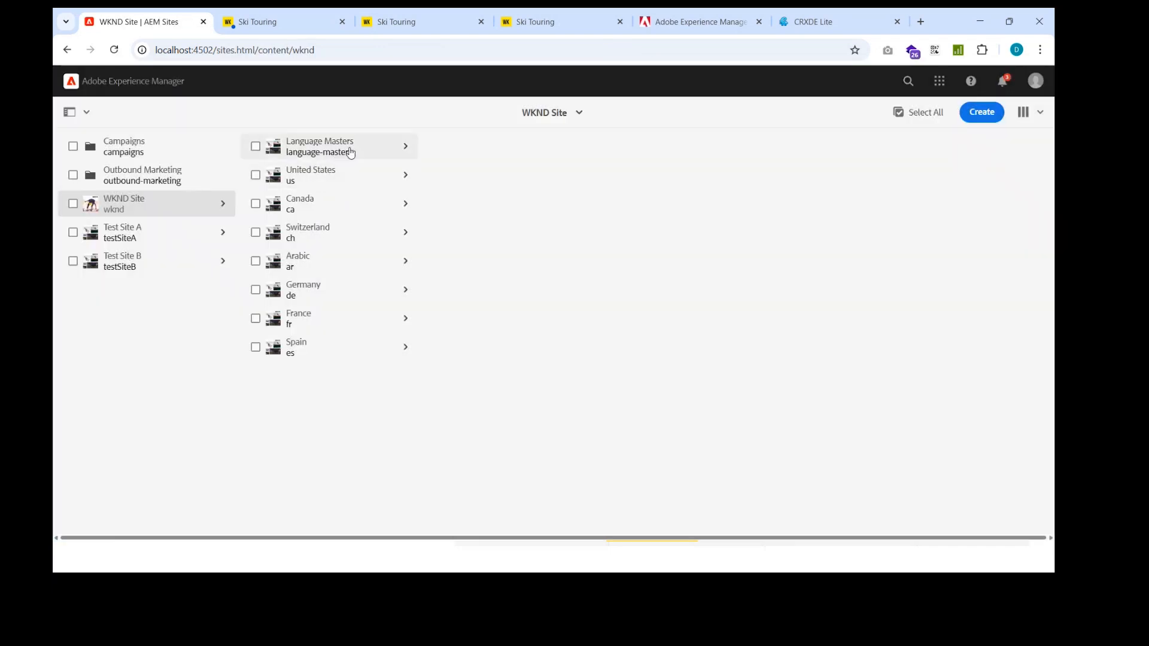
Step: Inspect the Arabic language master's current live copies in its blueprint properties, then view the France and Arabic branches under WKND Site
click(351, 149)
click(439, 175)
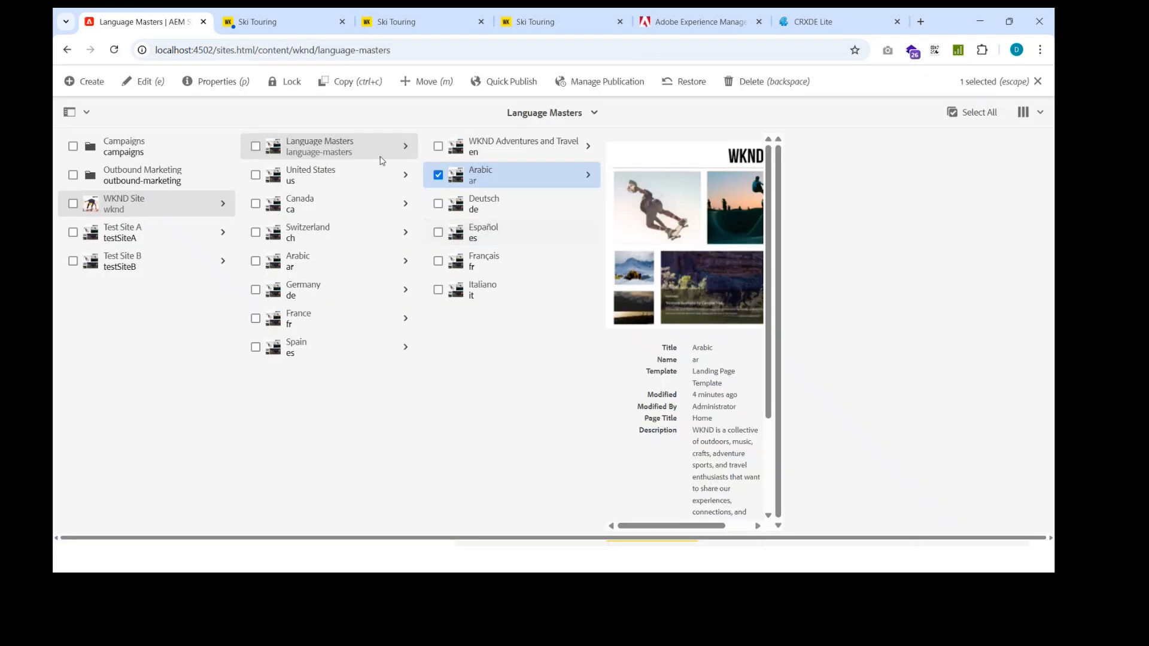
click(217, 84)
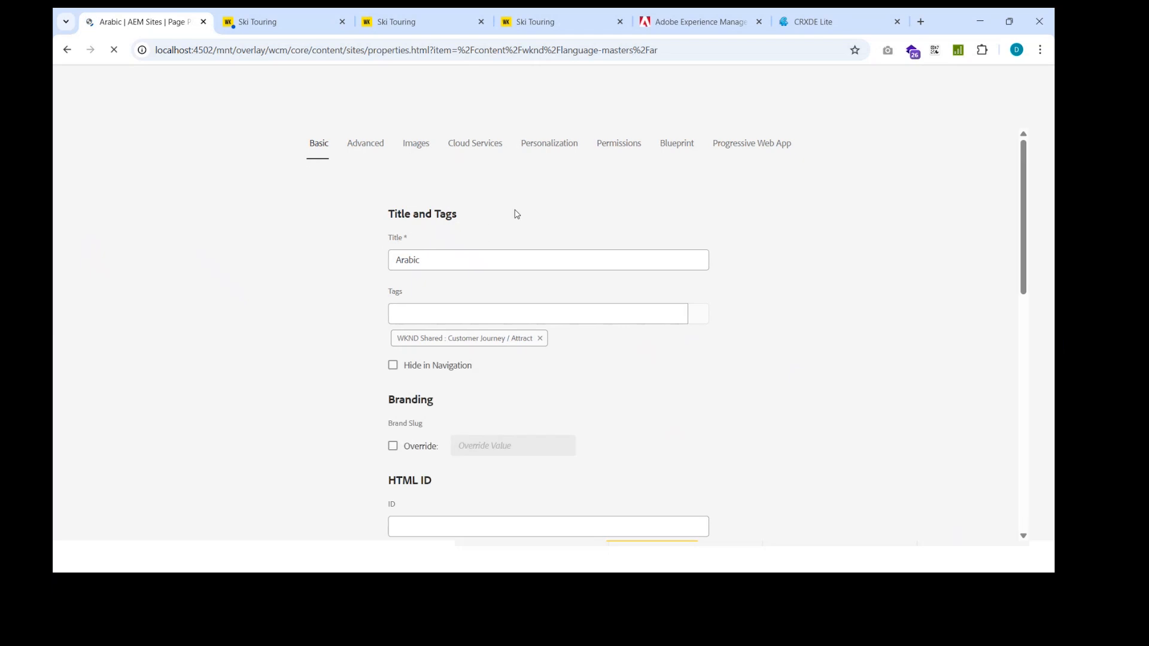
click(676, 177)
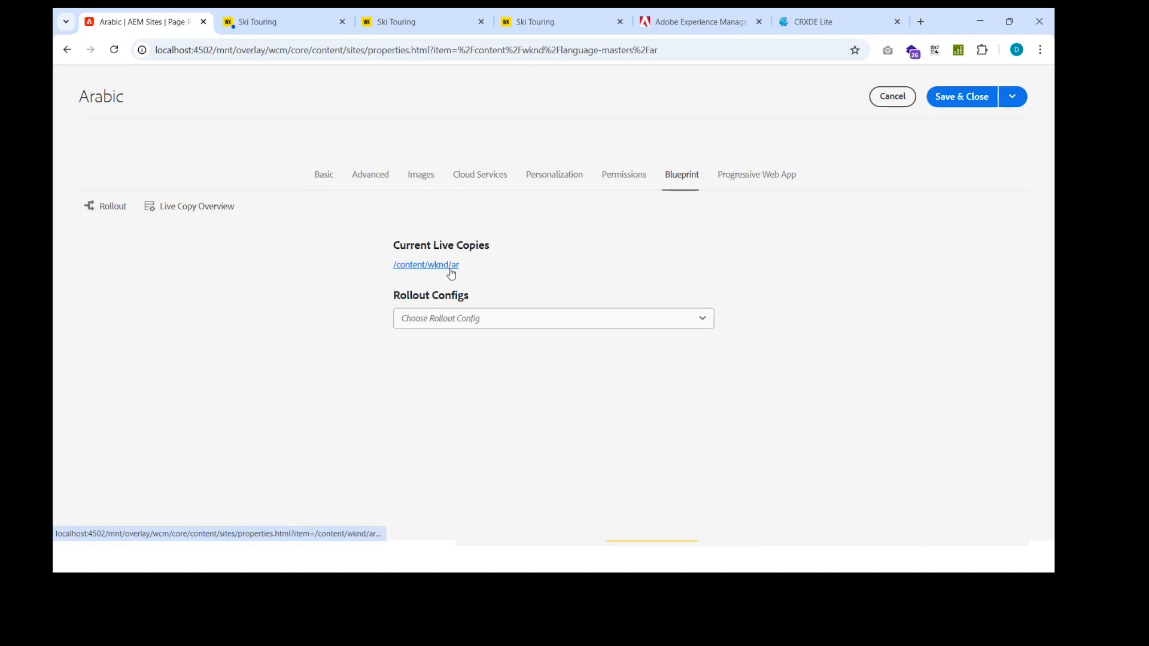
click(904, 105)
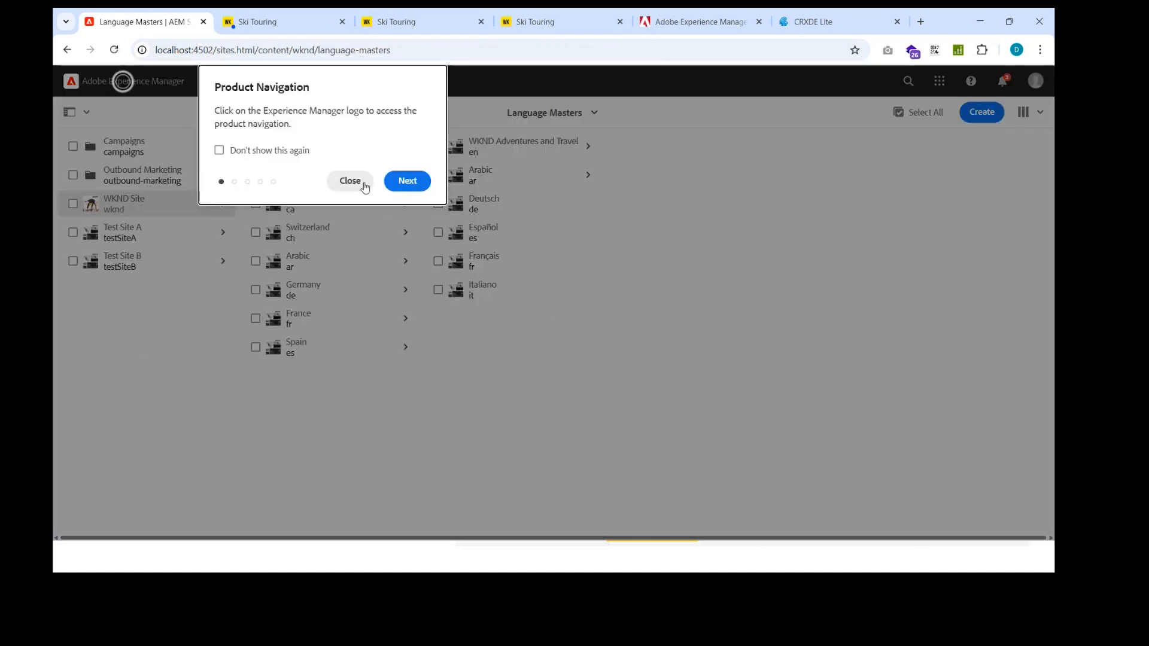
click(350, 180)
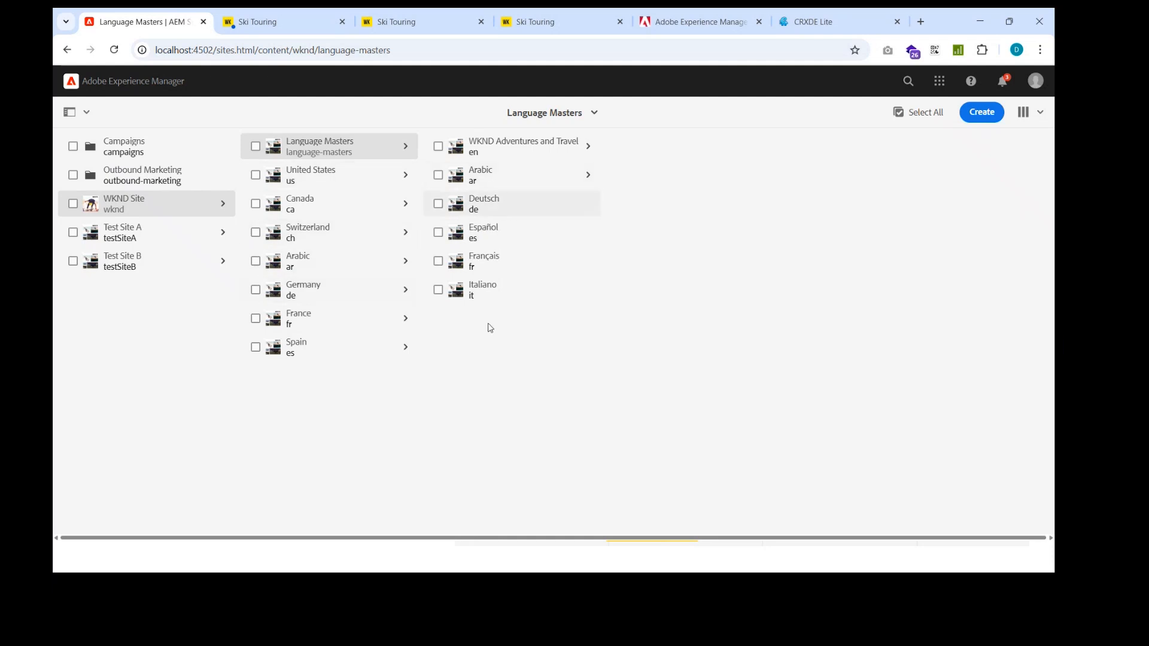
click(308, 329)
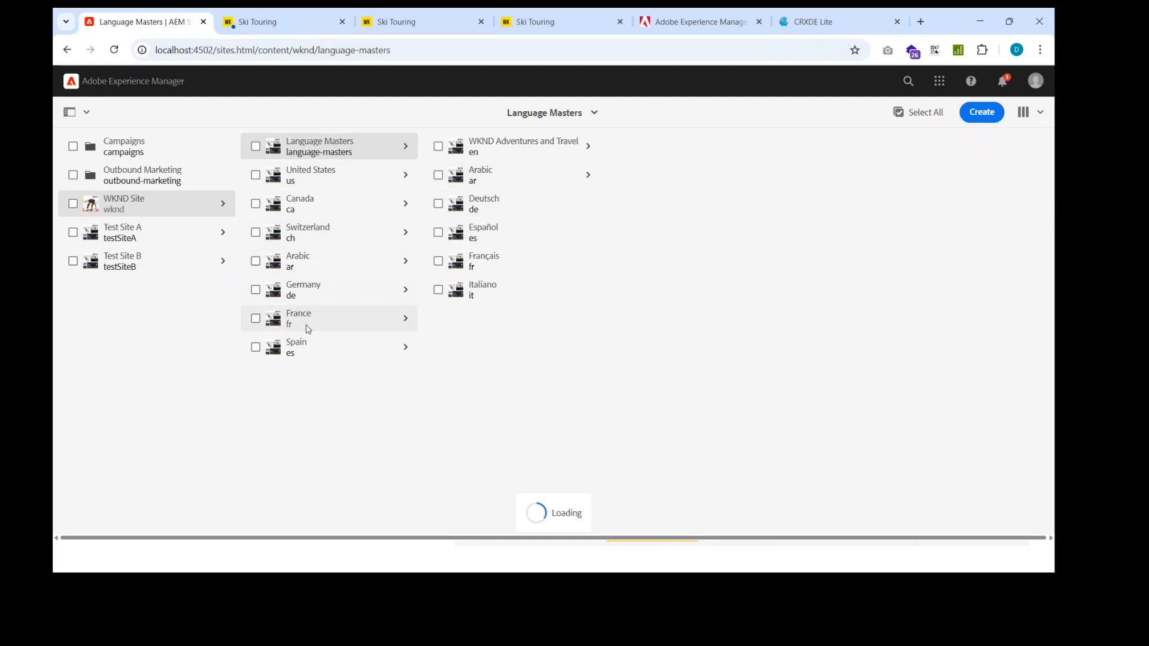
click(326, 262)
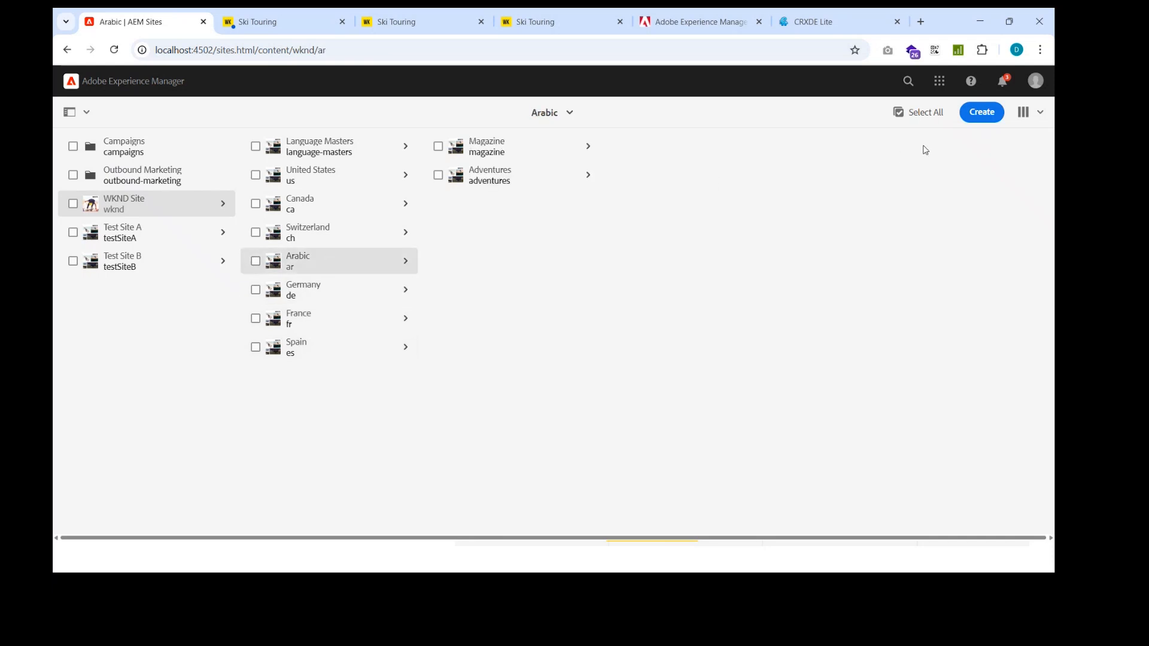